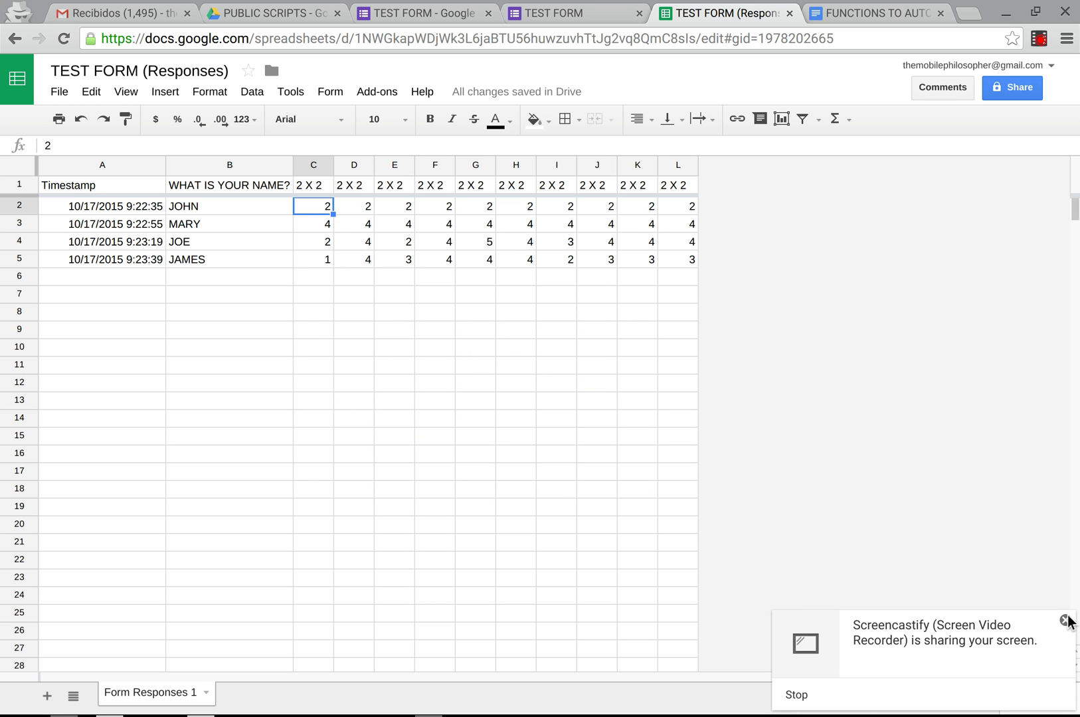
Step: Add a blank sheet named ANSWERS, then return to Form Responses 1
click(1066, 621)
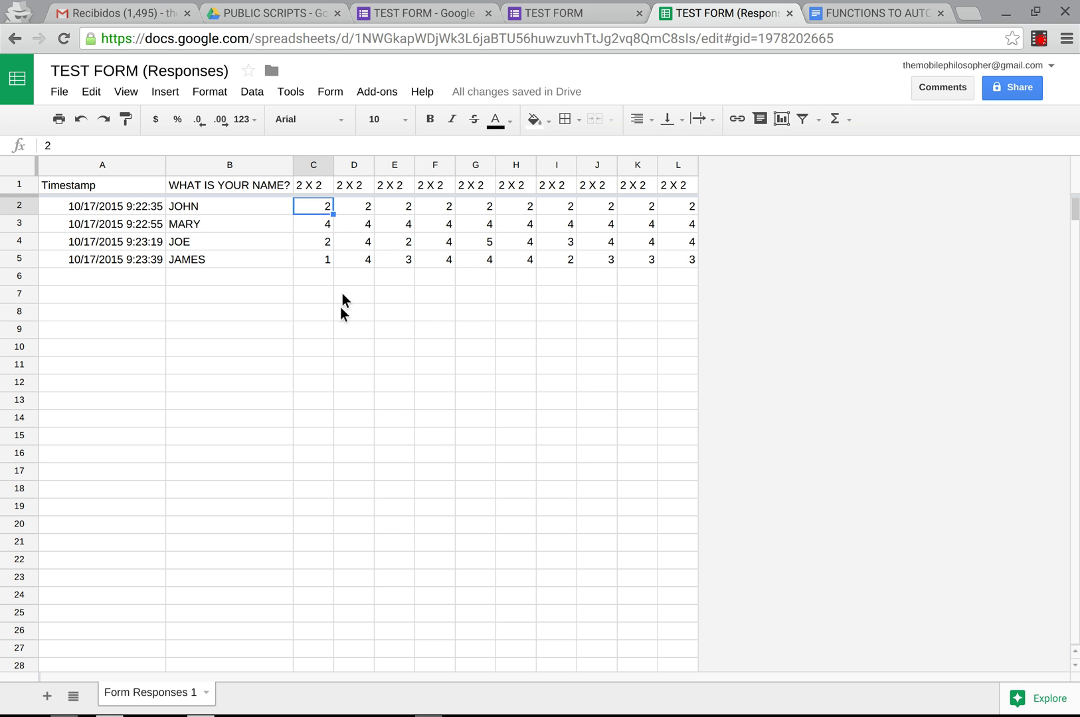
click(46, 702)
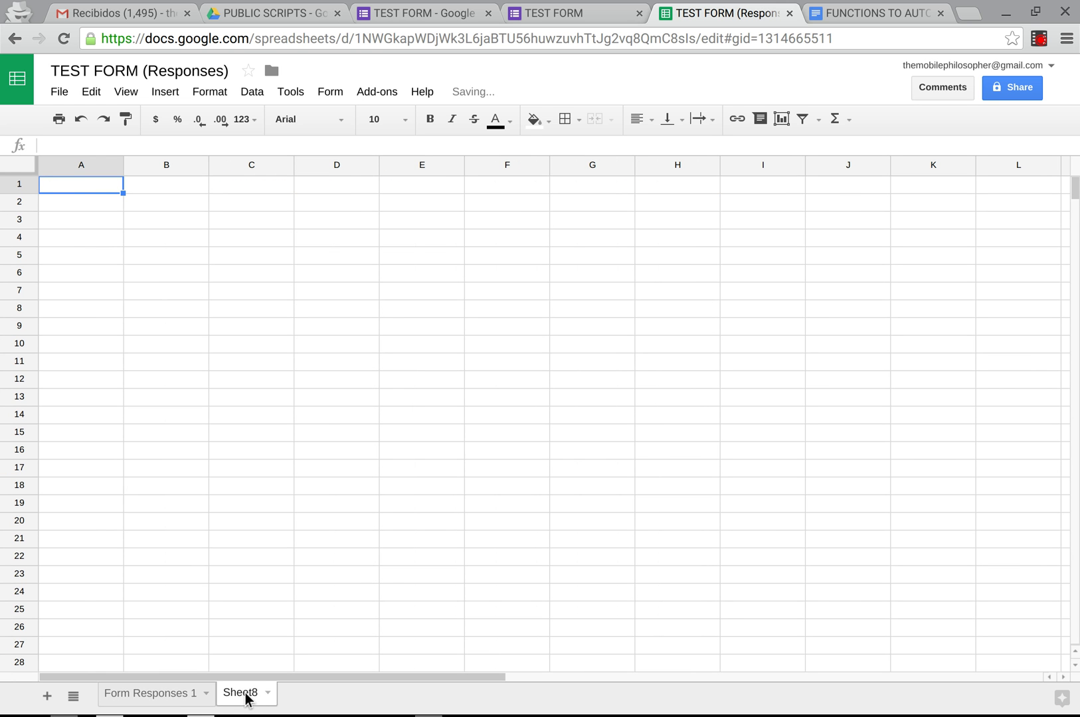
double_click(246, 696)
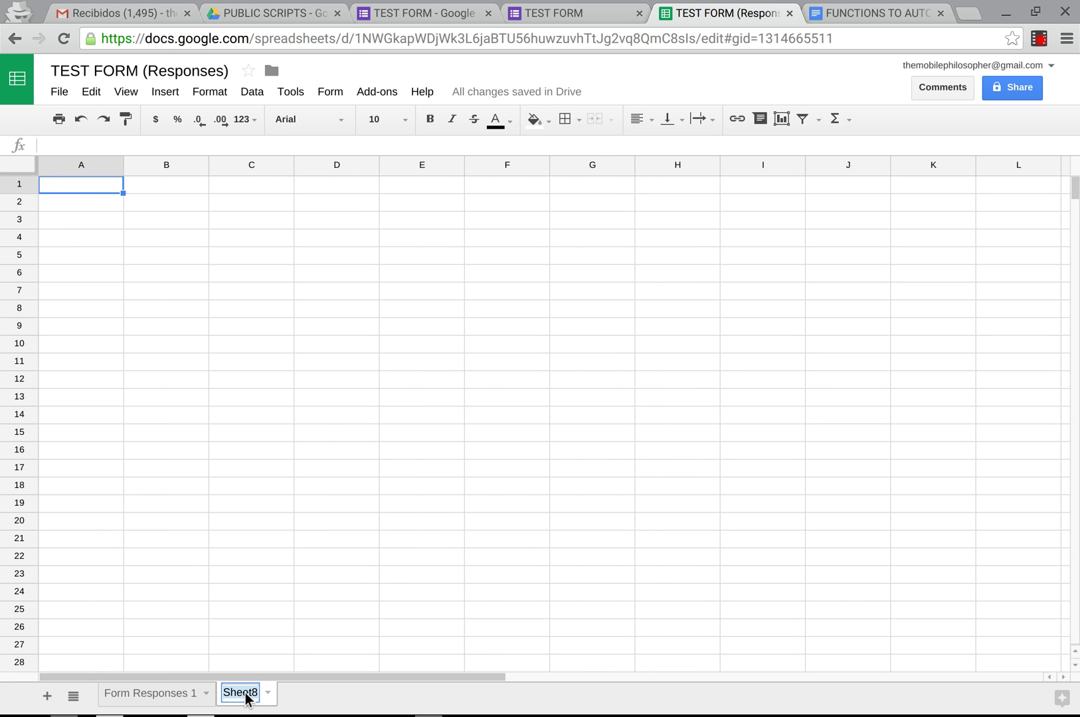
key(BackSpace)
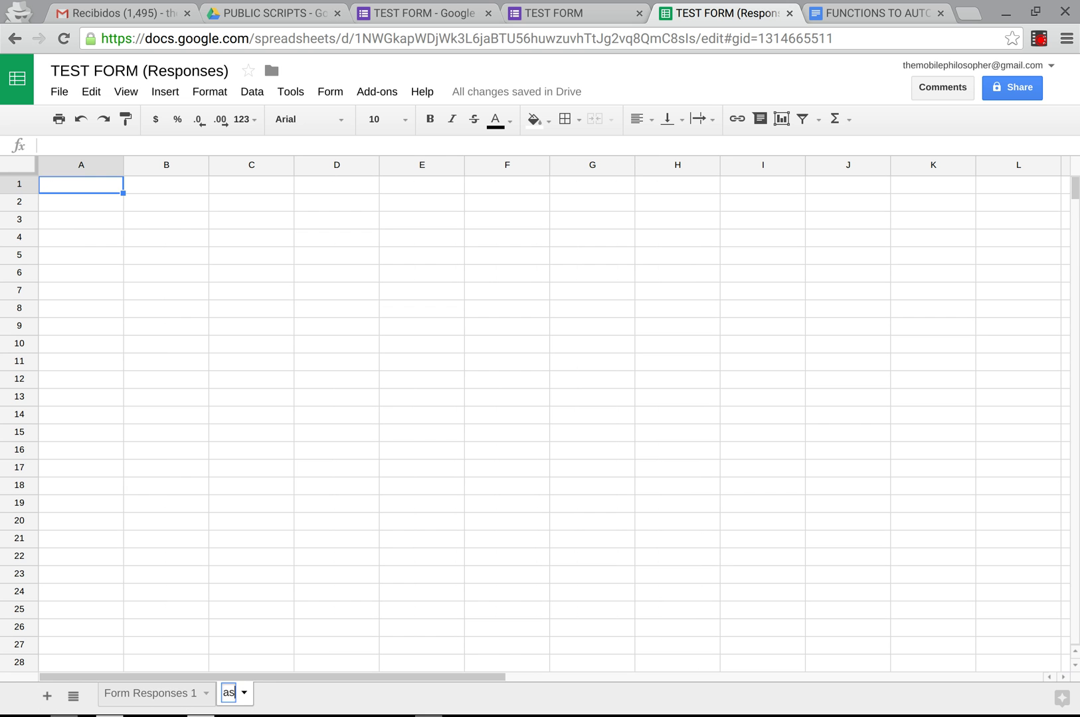
text(ANSWERS)
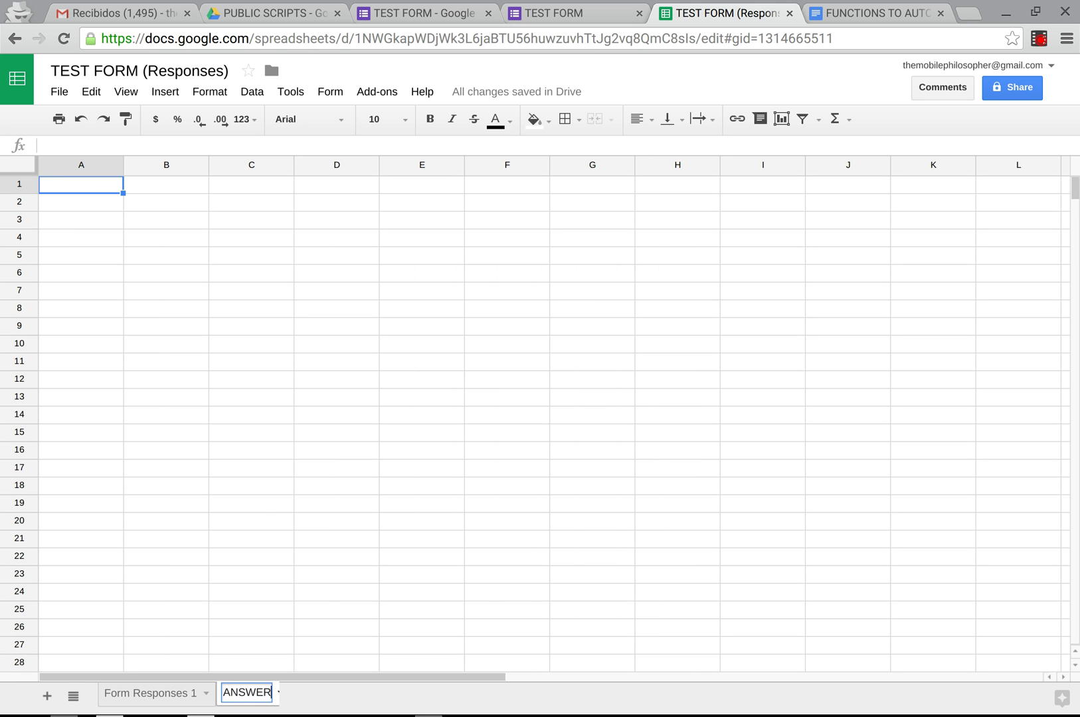
key(Return)
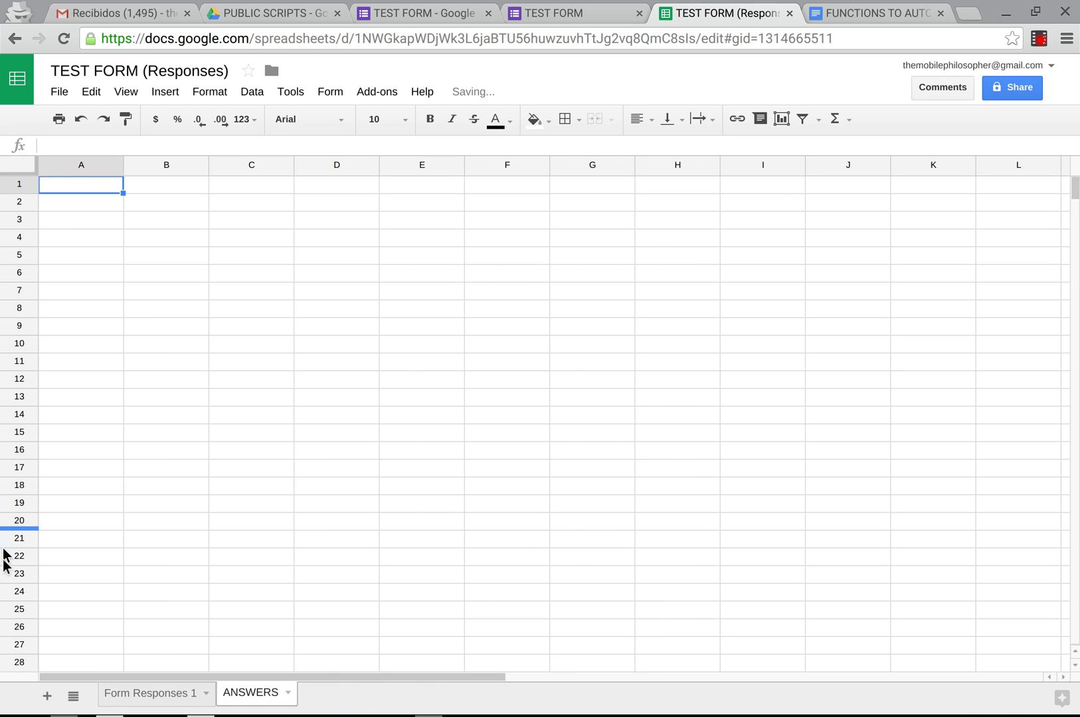
click(180, 703)
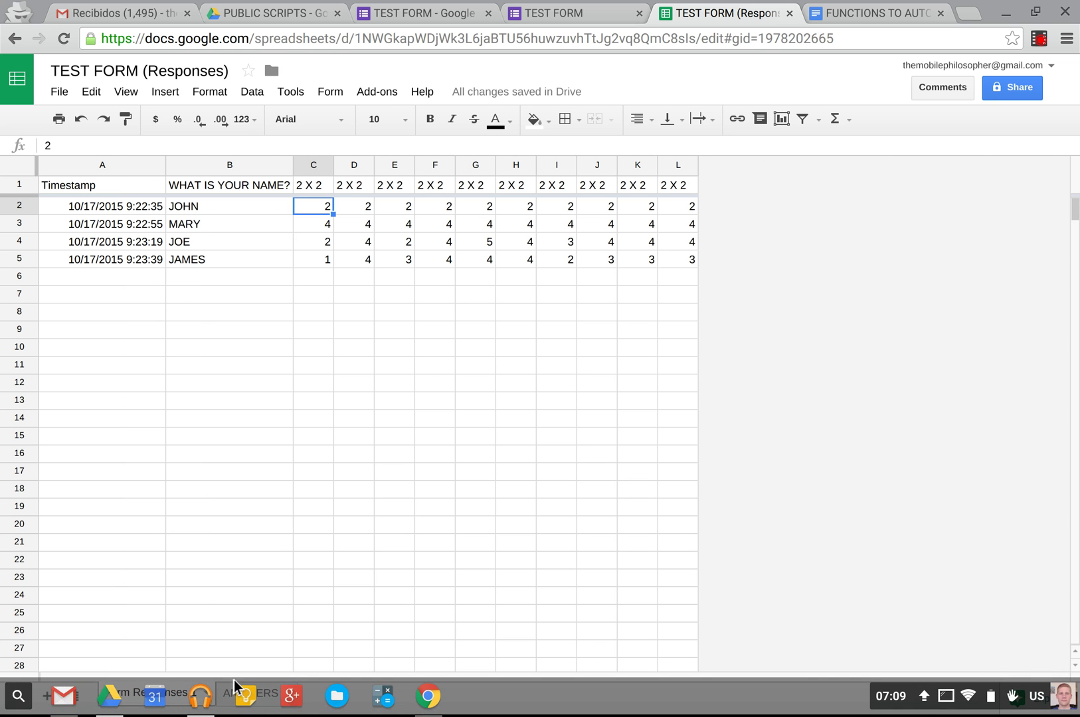
Step: Mirror Form Responses 1 headers into ANSWERS A1:B1 with an ARRAYFORMULA reference
click(249, 695)
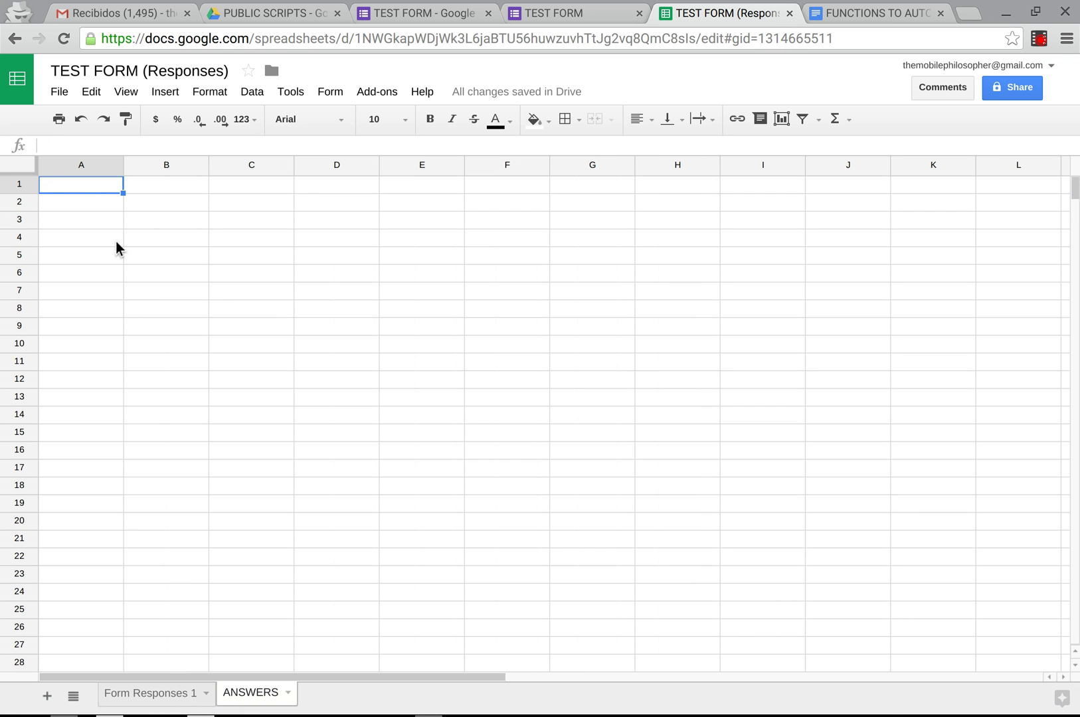
text(=ARR)
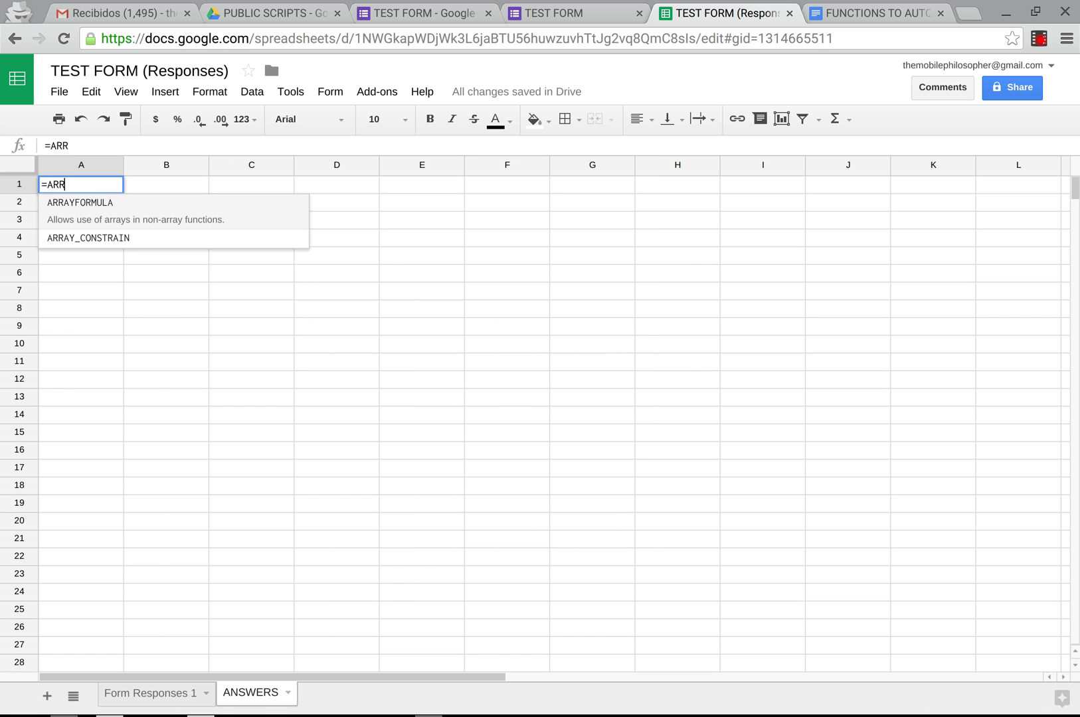
key(Tab)
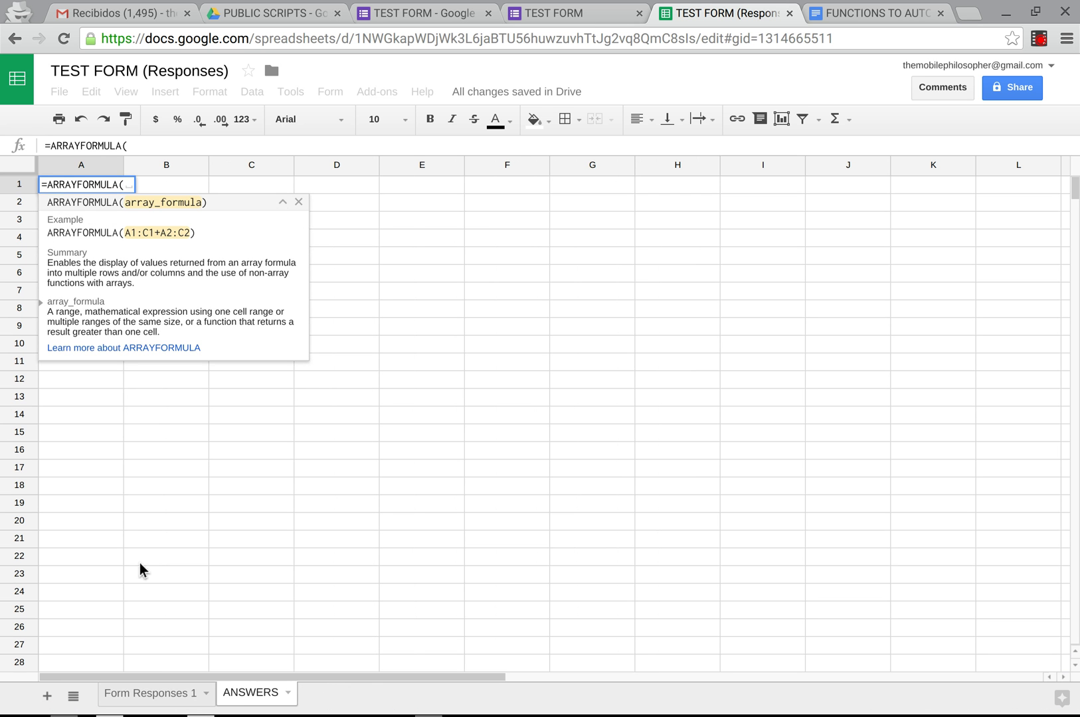
click(139, 693)
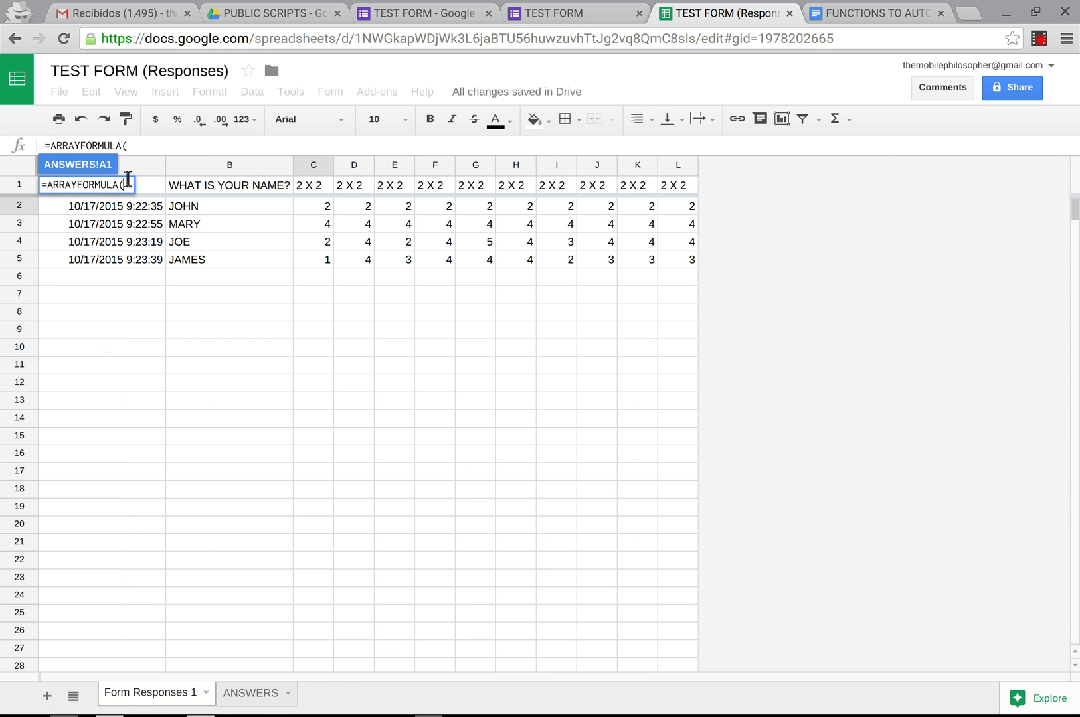
click(152, 190)
key(Return)
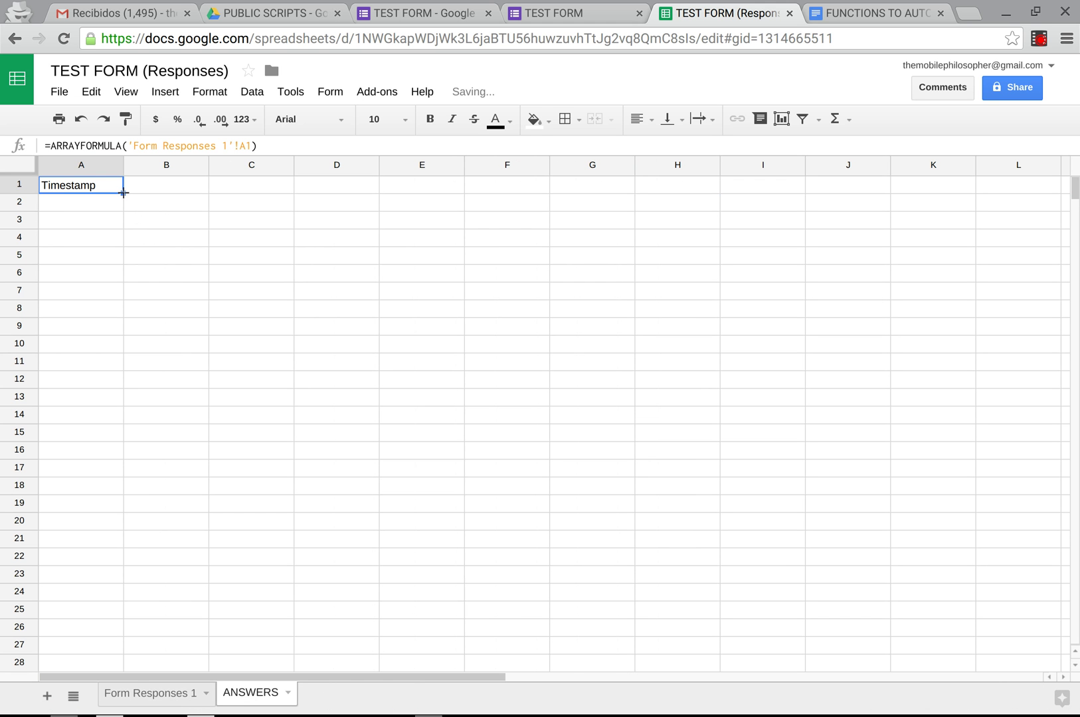
drag(123, 193, 247, 164)
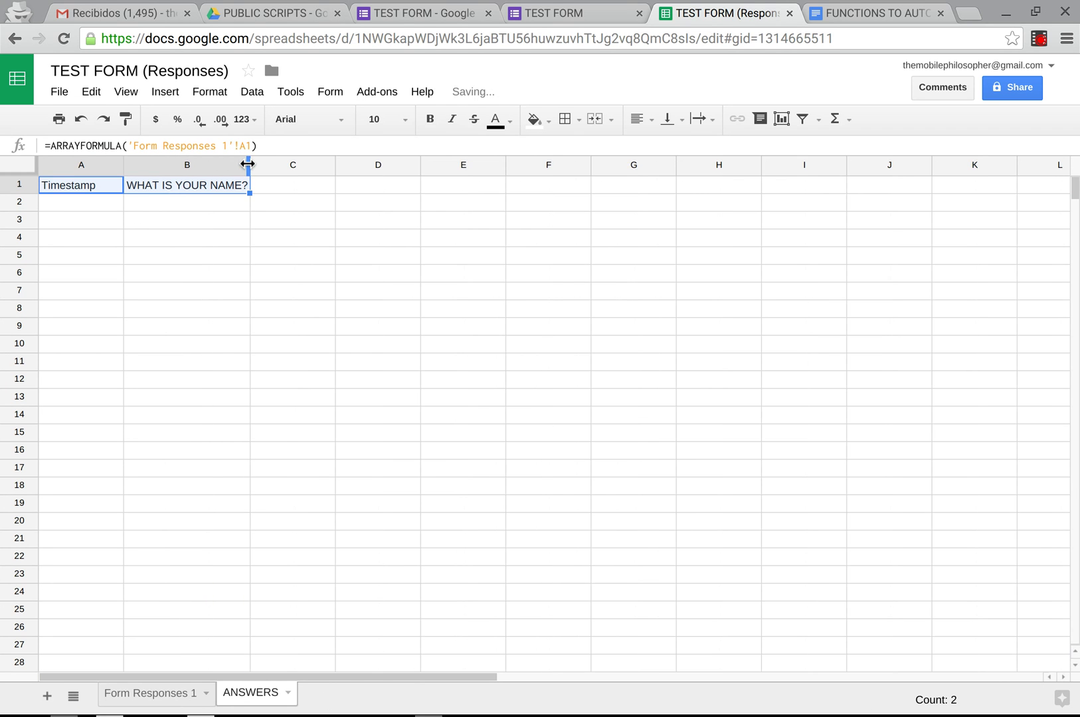
Step: Label C1 as GR and narrow column C to fit it
click(279, 188)
text(GR)
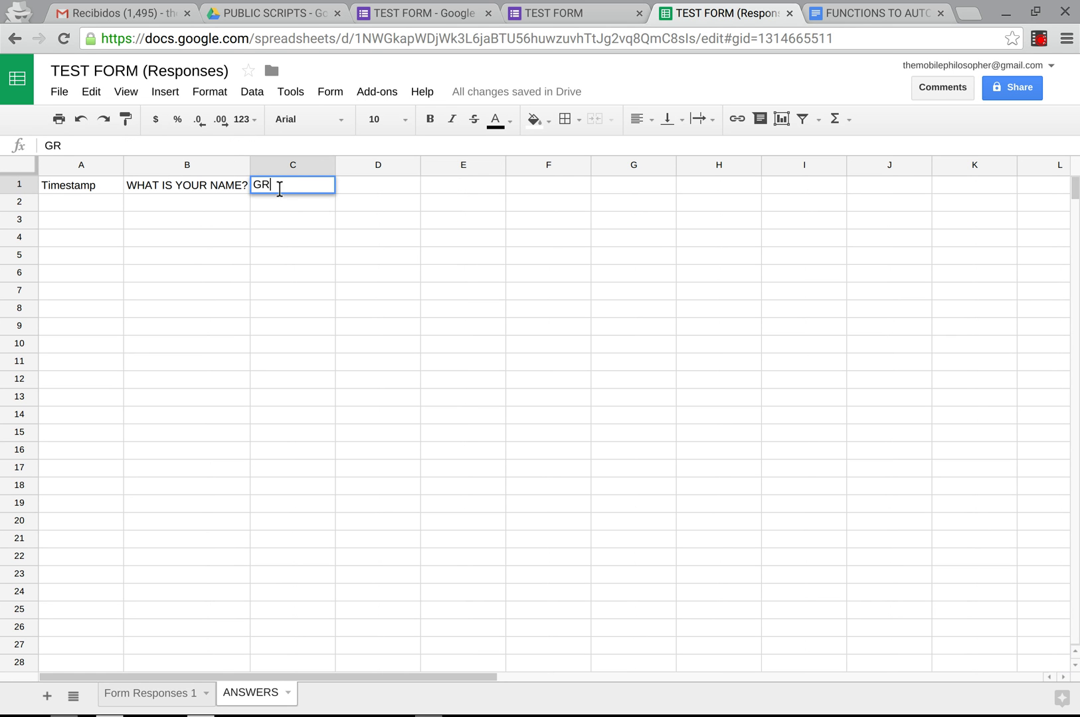
key(Return)
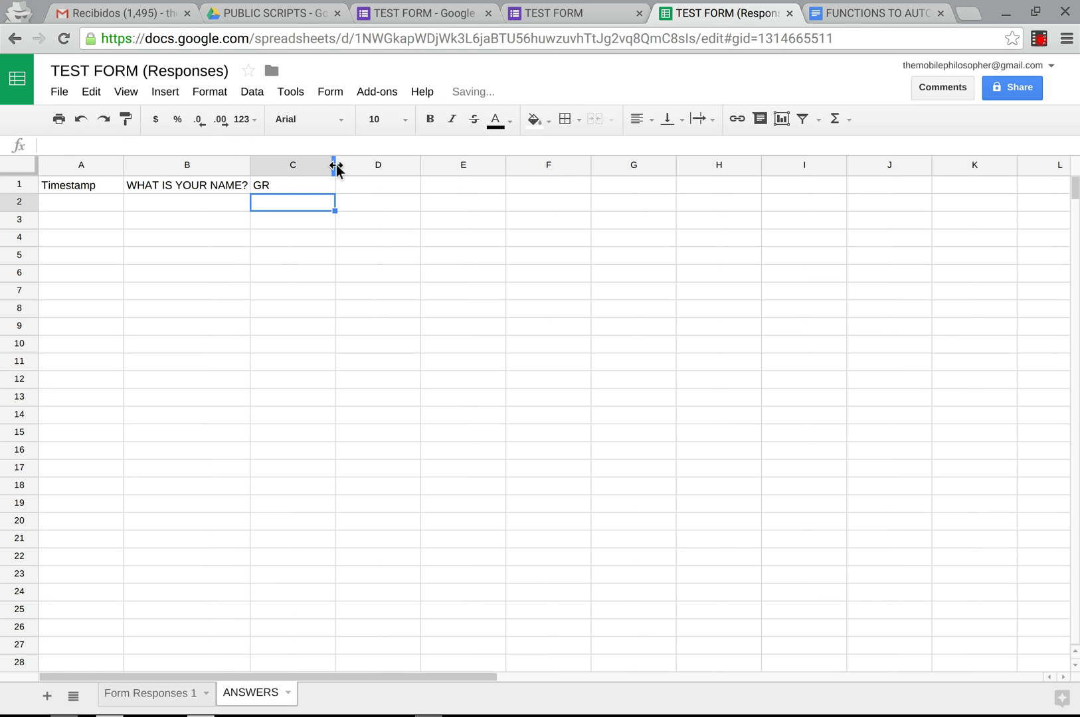
click(334, 164)
drag(333, 164, 273, 170)
Step: Pull the 2 X 2 question headers into D1 through M1 with ARRAYFORMULA
click(314, 190)
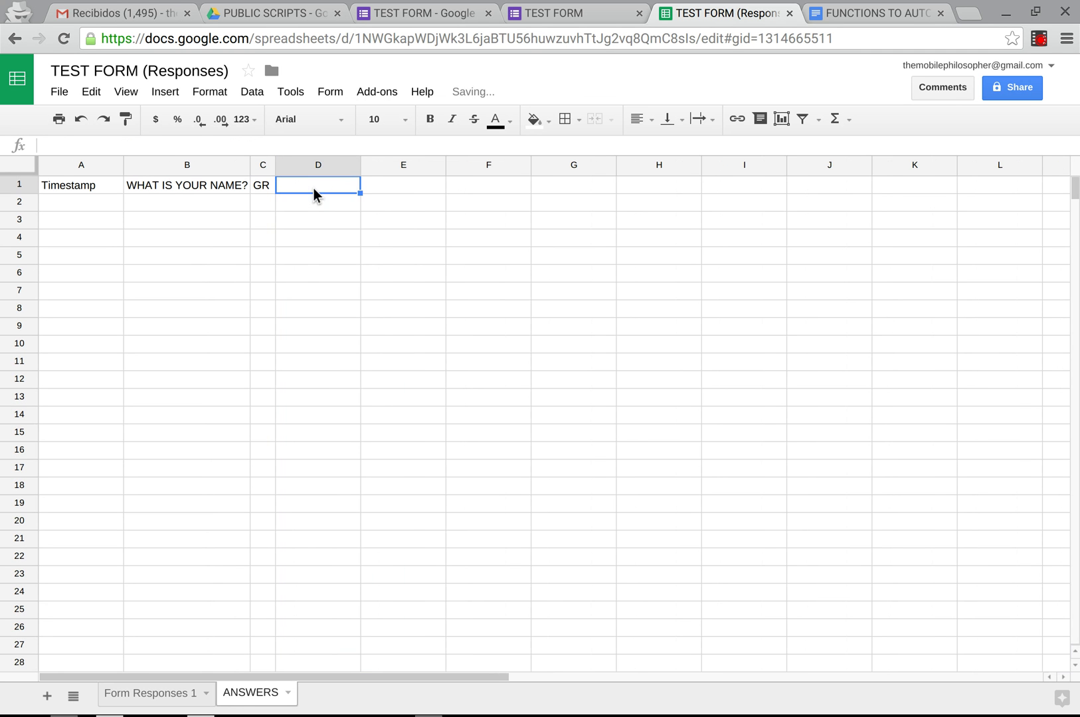
text(=ARRAYFORMULA()
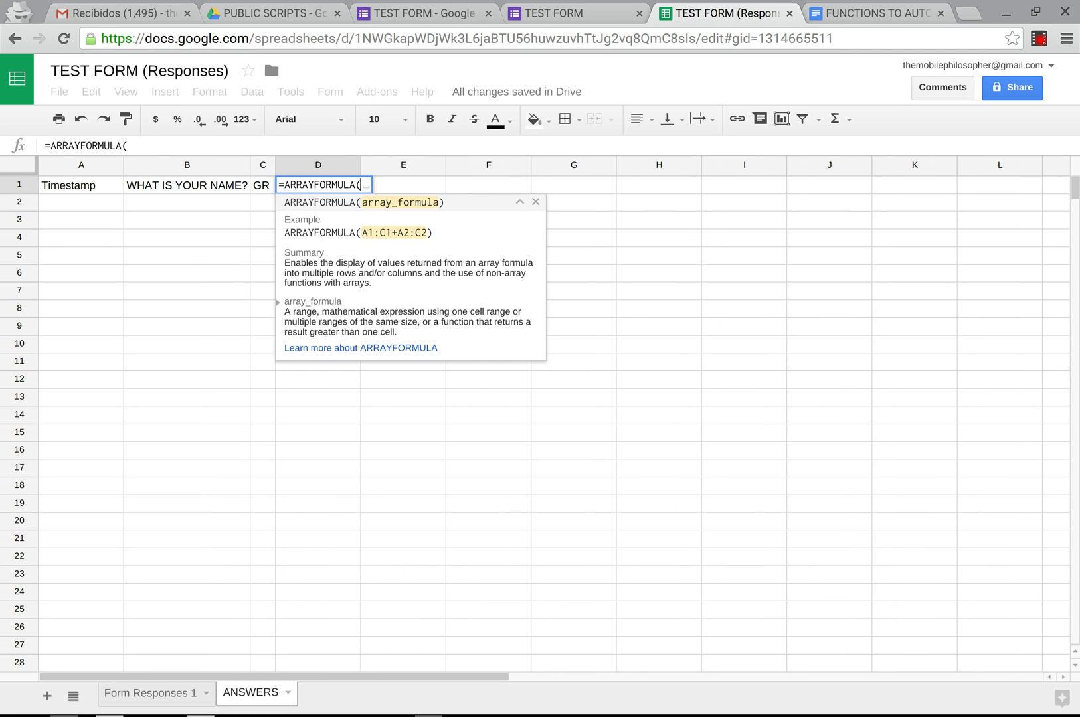
click(141, 695)
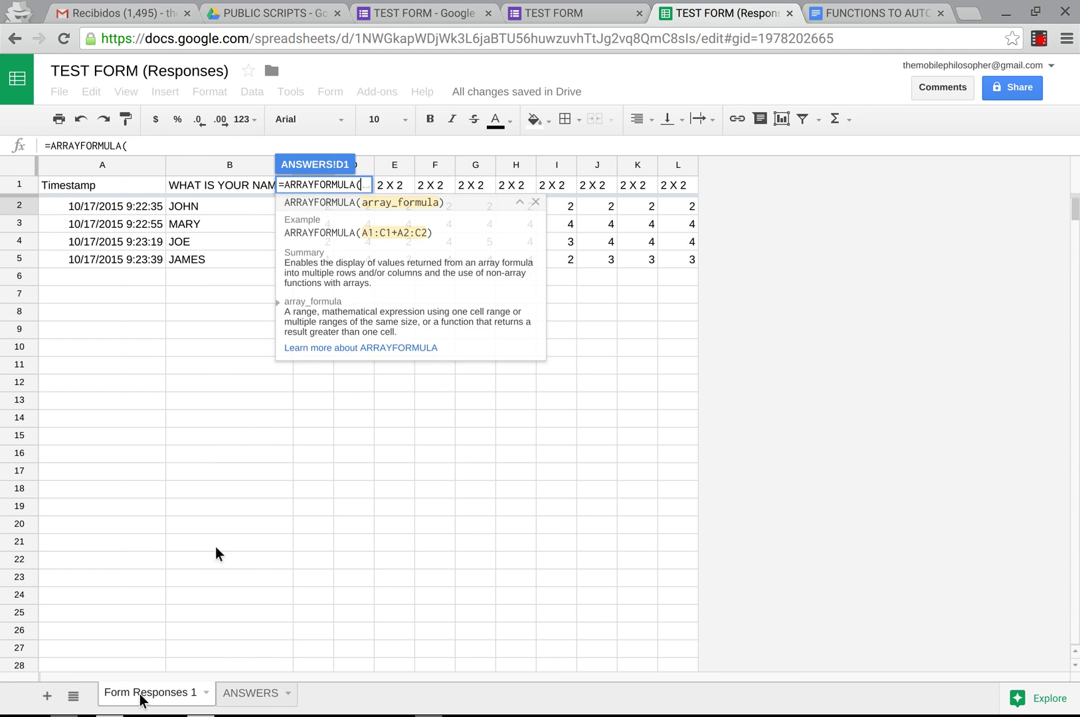
click(382, 186)
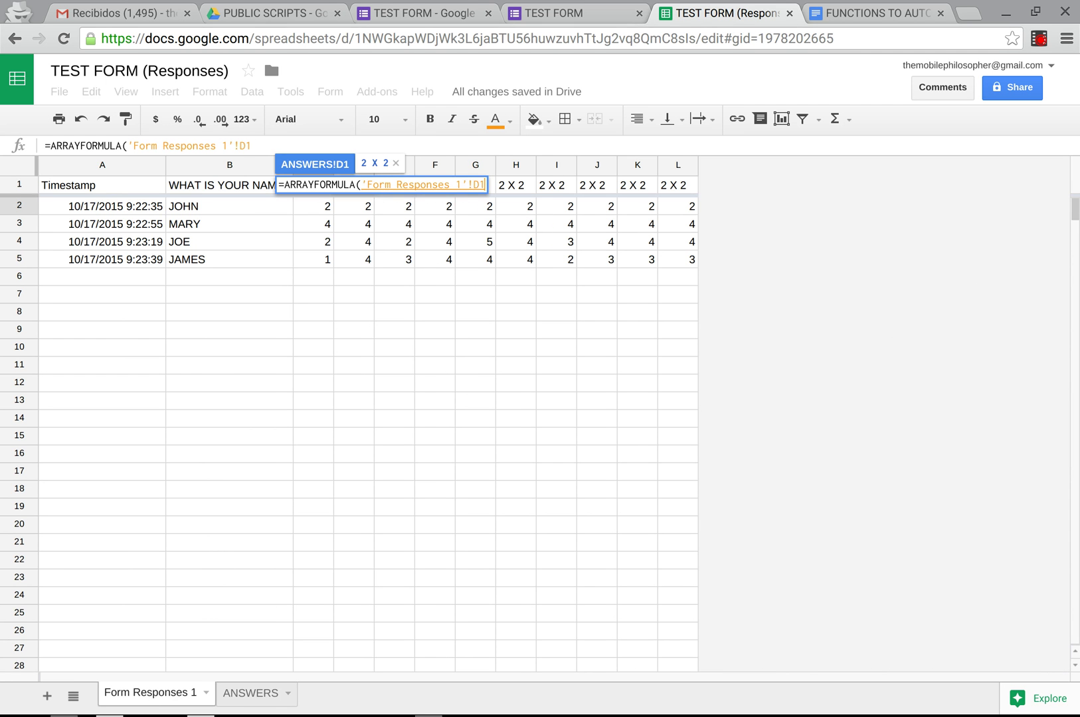
key(Return)
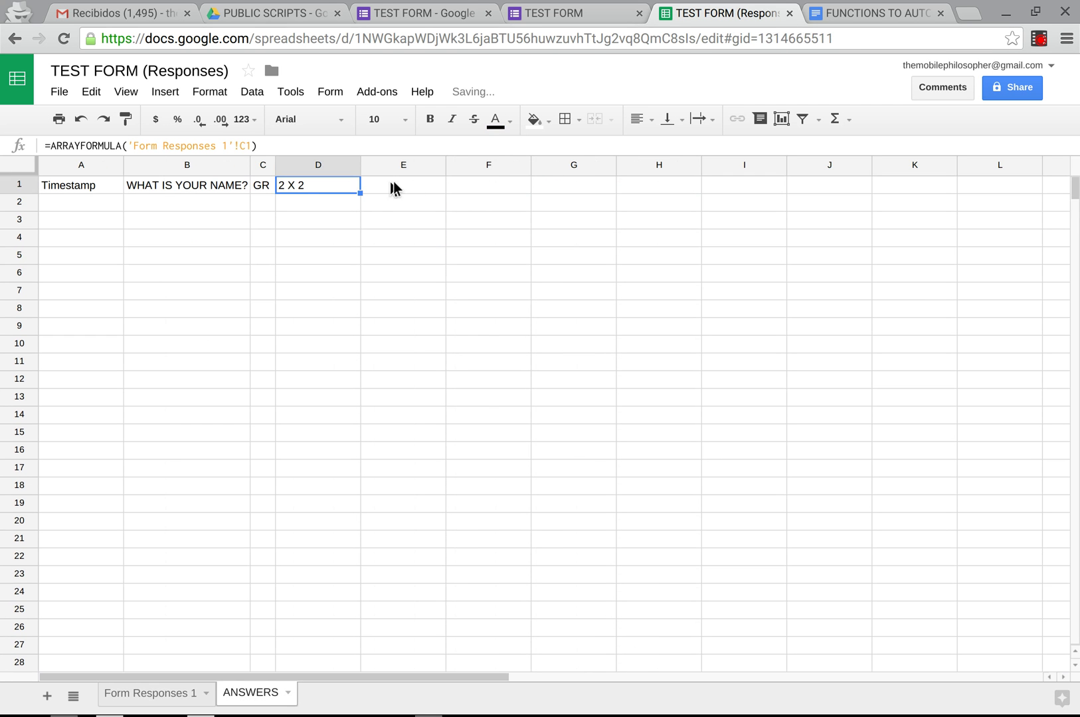
drag(360, 195, 882, 200)
drag(787, 189, 784, 190)
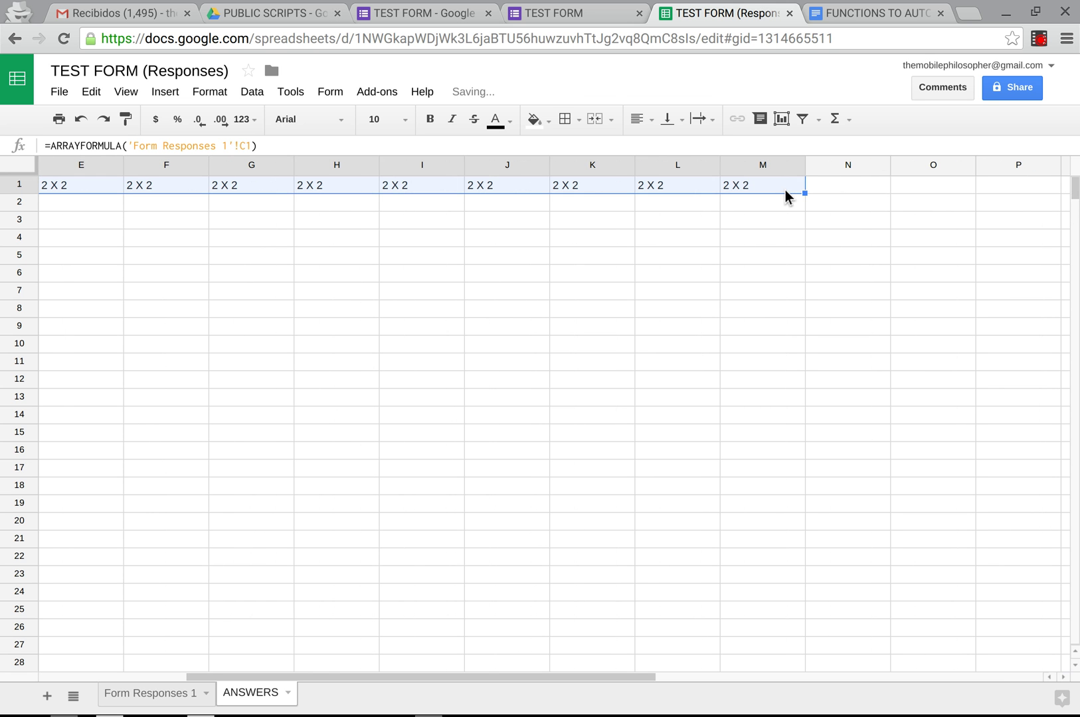
Step: Delete the unused columns N through Z
click(863, 168)
key(ctrl+shift+Right)
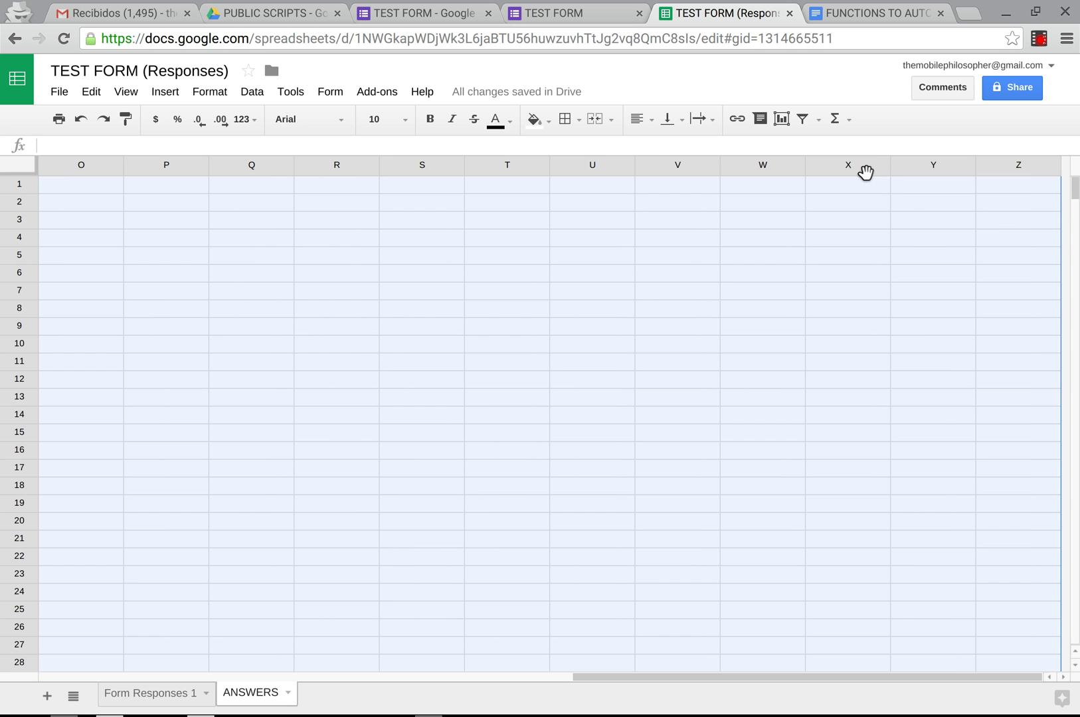
right_click(863, 168)
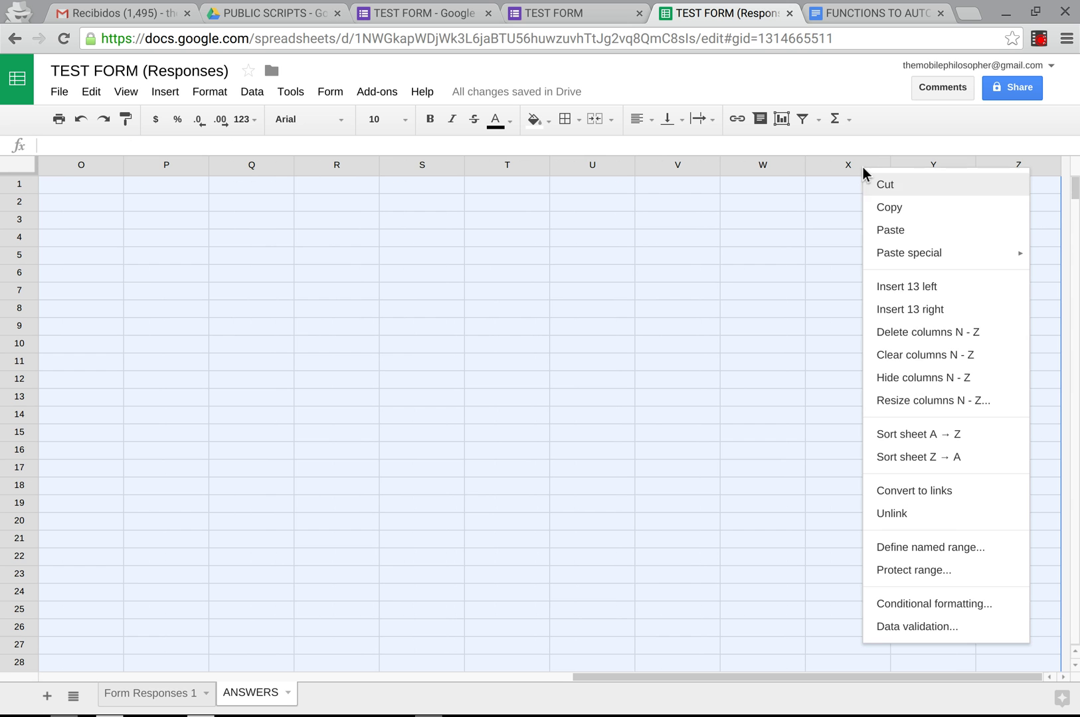
click(920, 334)
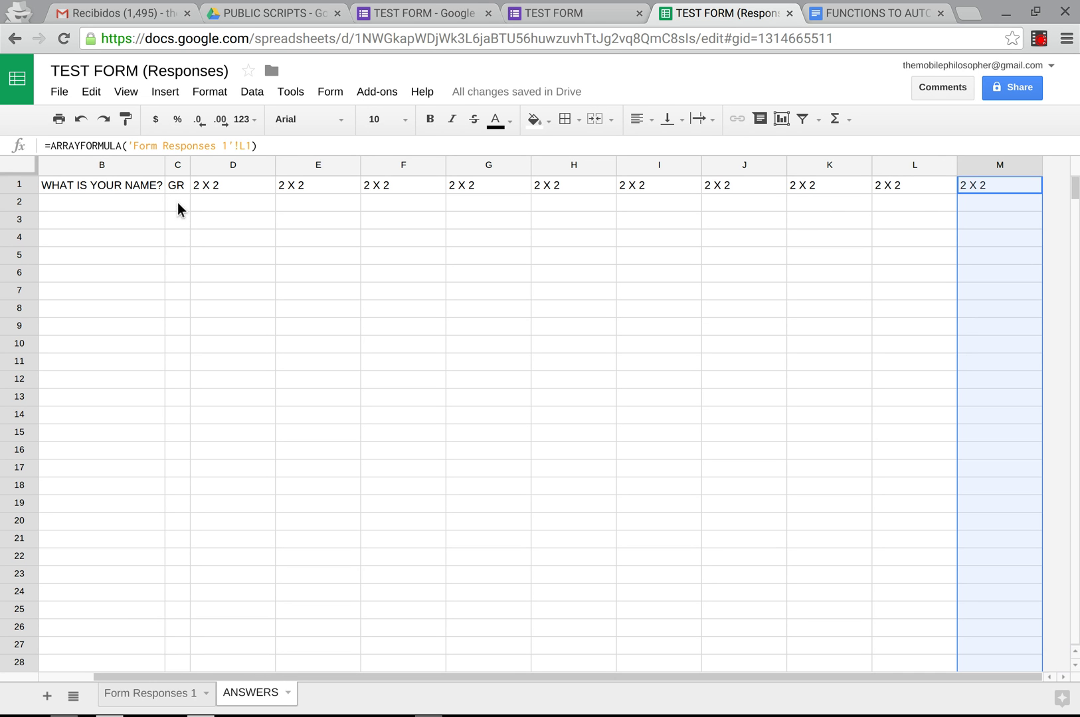
scroll(228, 268, left, 1)
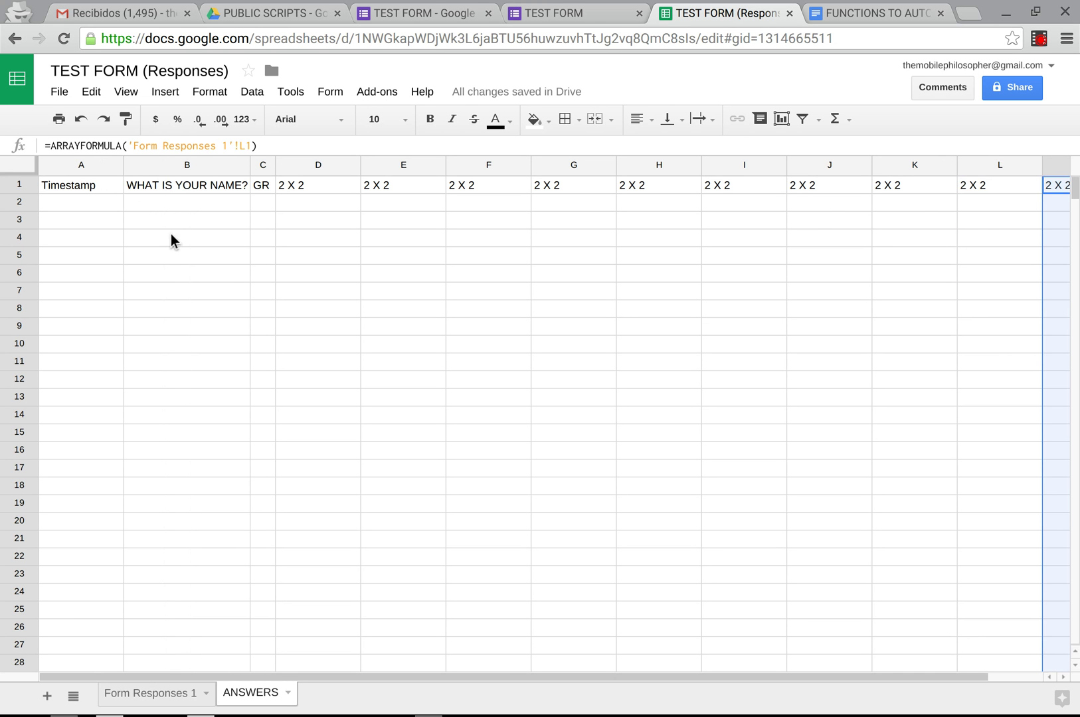
Step: Enter CORRECT in B2 and the answer 4 in each cell D2 through M2
click(155, 206)
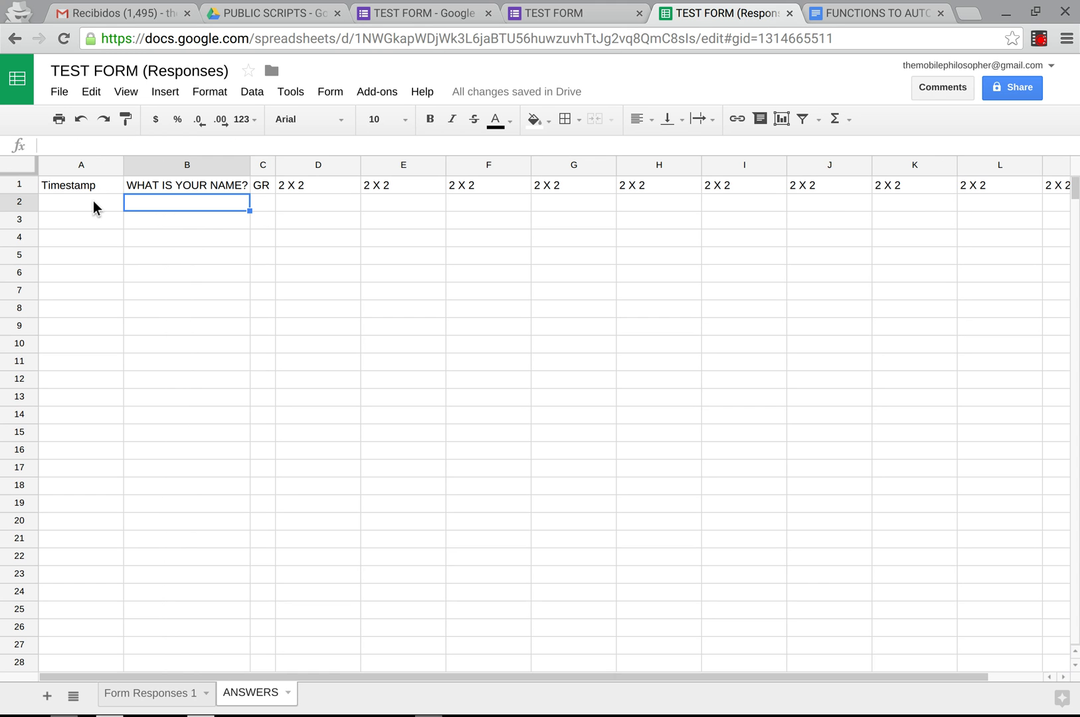
text(CORRECT)
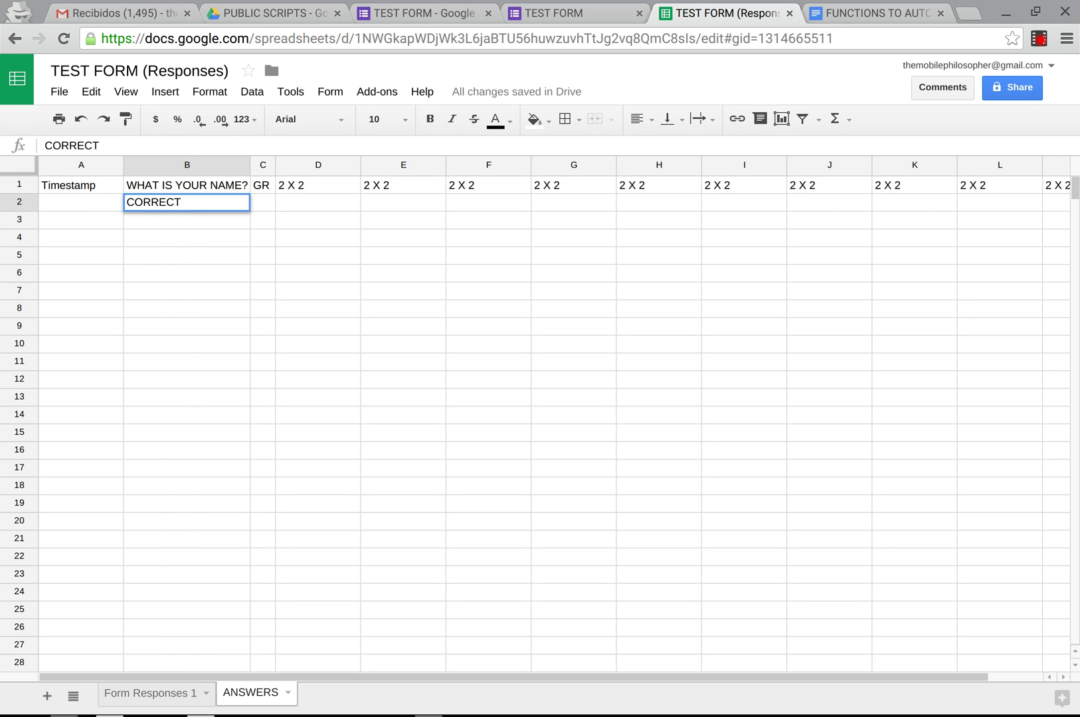
click(317, 203)
text(4)
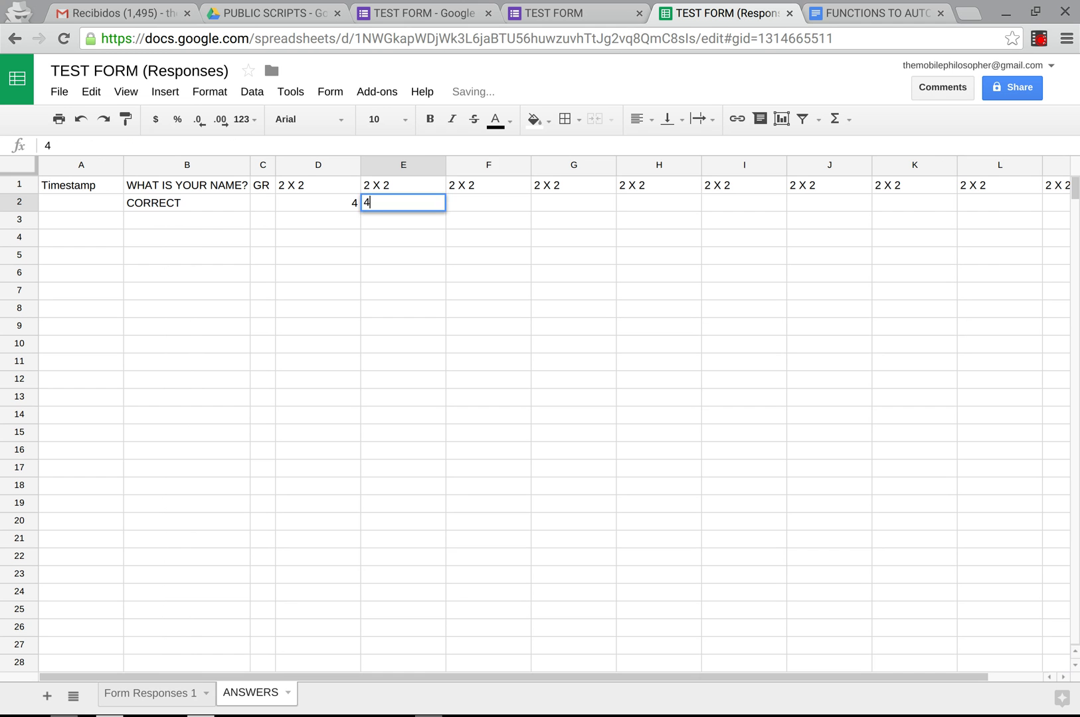
text(	4	4	4	4	4	4	4	4	4)
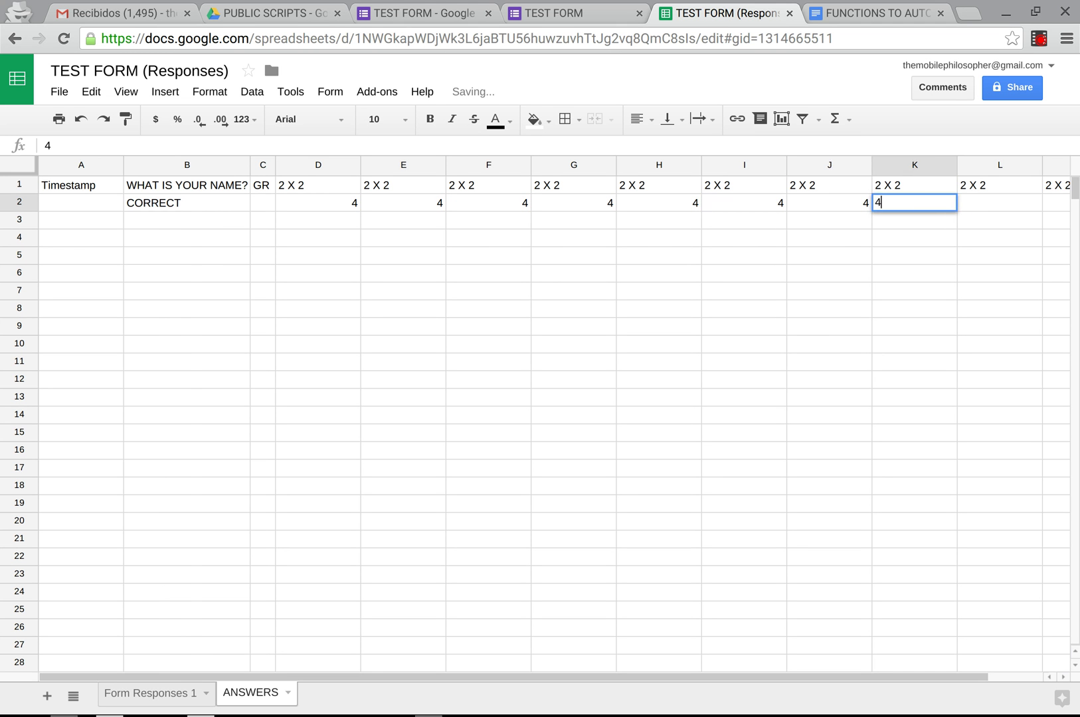
key(Return)
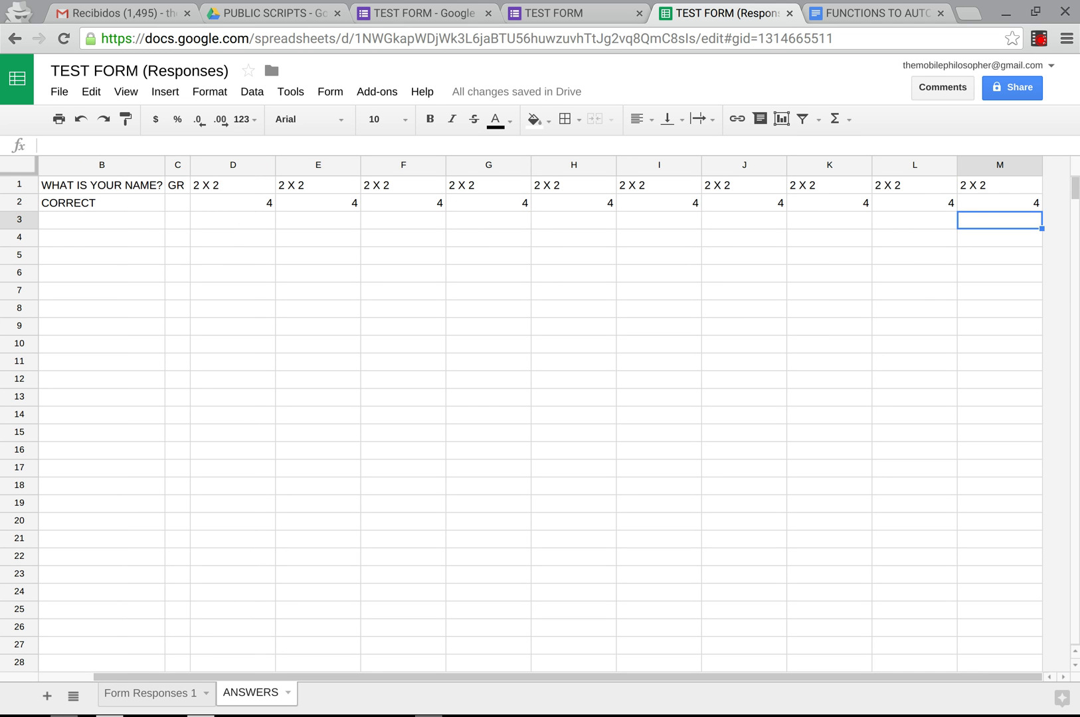
key(Left)
key(Left)
key(Left)
key(Left)
key(Left)
key(Left)
key(Left)
key(Left)
key(Left)
key(Left)
key(Left)
key(Left)
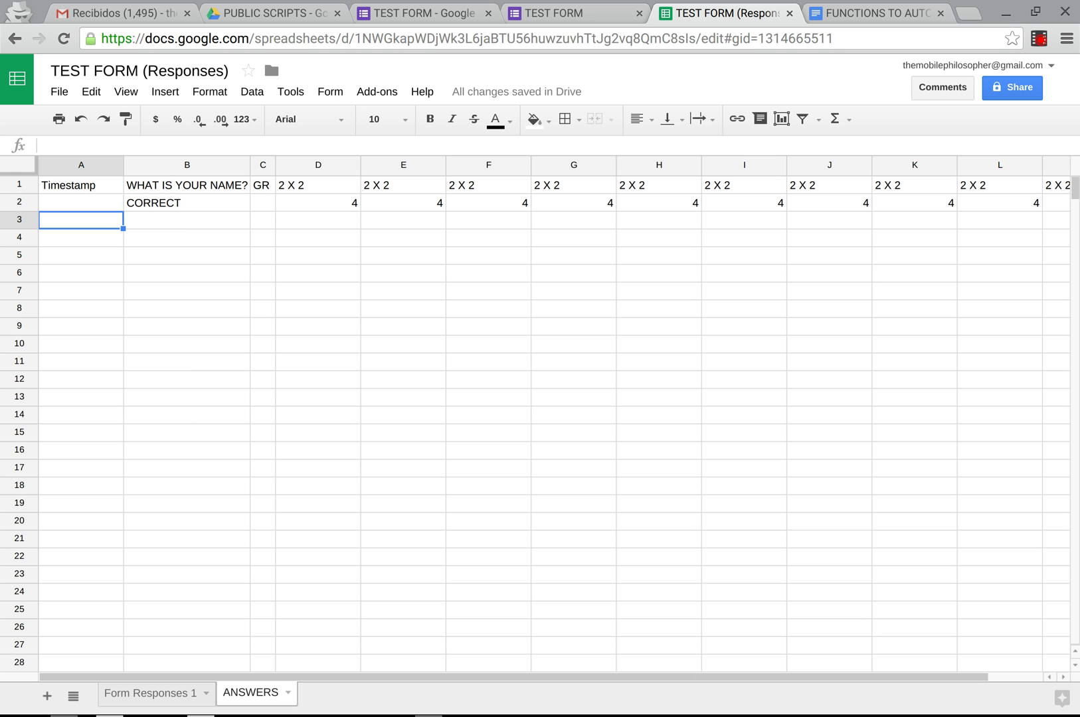
key(Up)
key(Right)
key(Right)
key(Right)
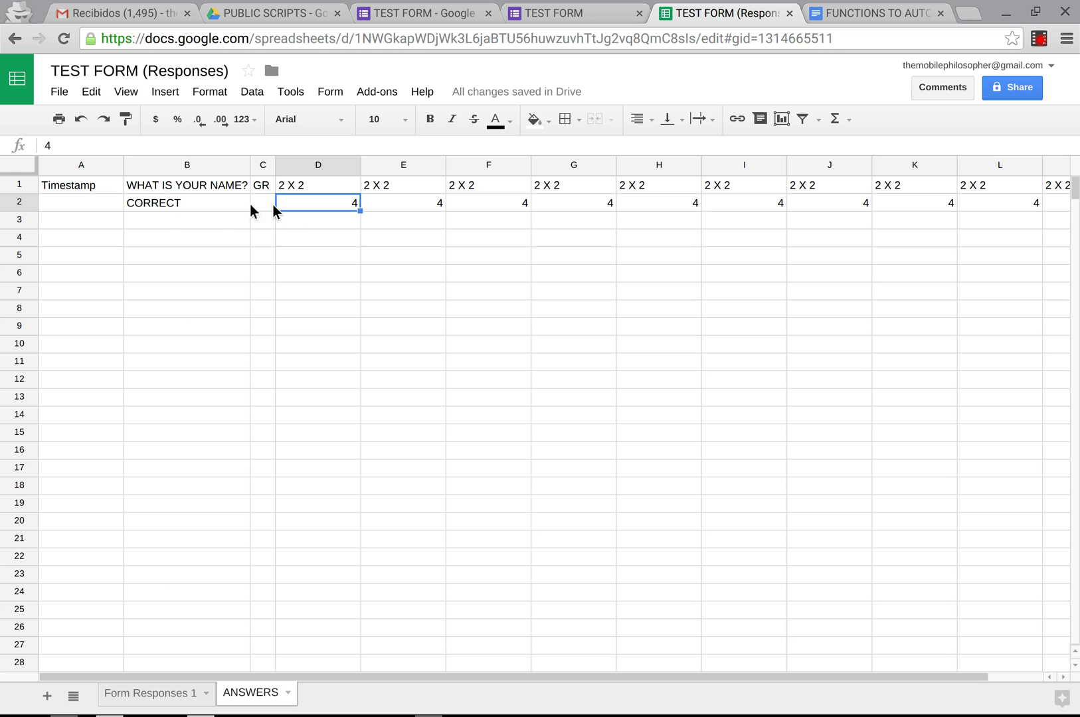
Step: Type the four student names into B3 through B6, correcting typos along the way
click(156, 223)
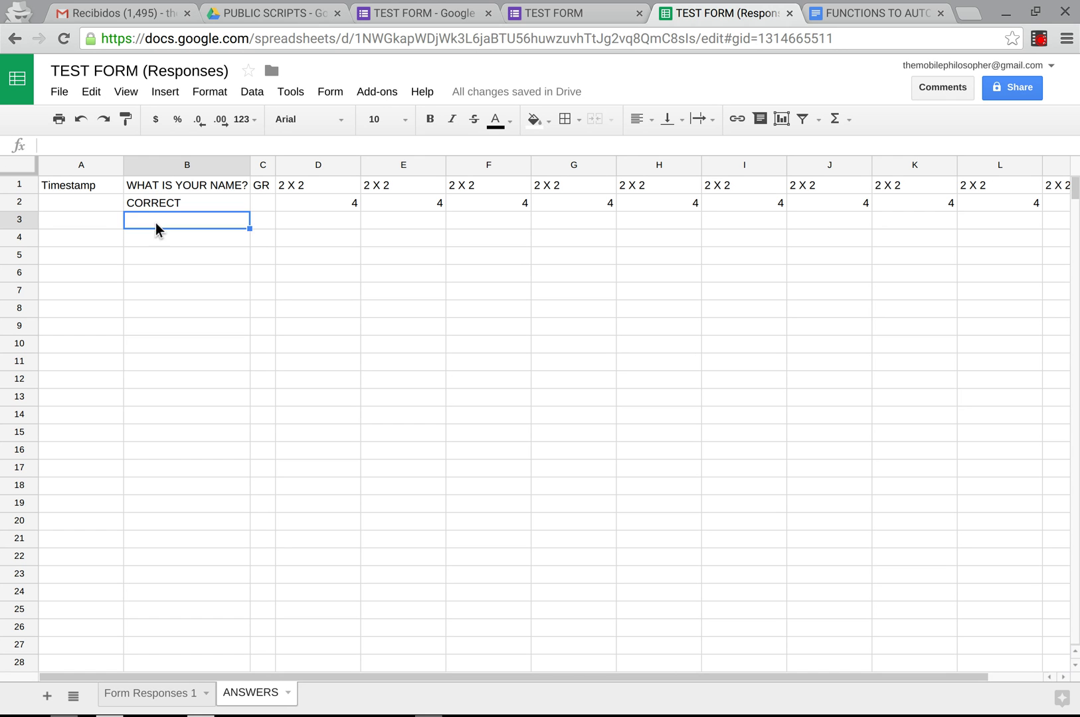
text(JASON)
key(BackSpace)
key(BackSpace)
key(BackSpace)
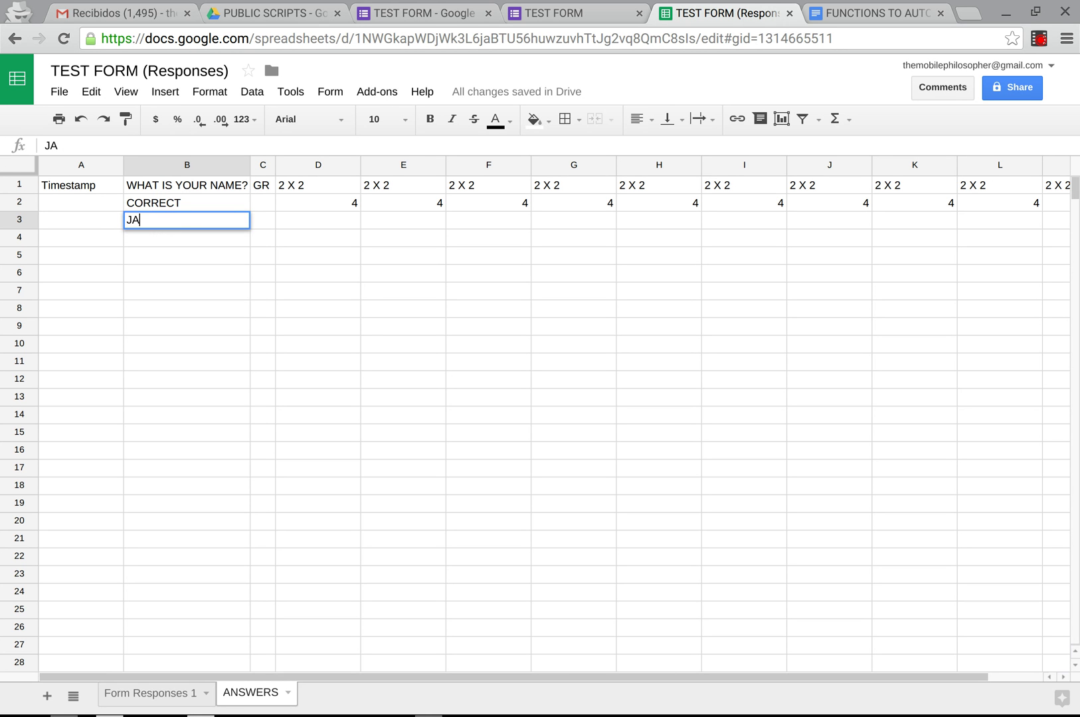
text(MES)
key(Return)
text(JOE)
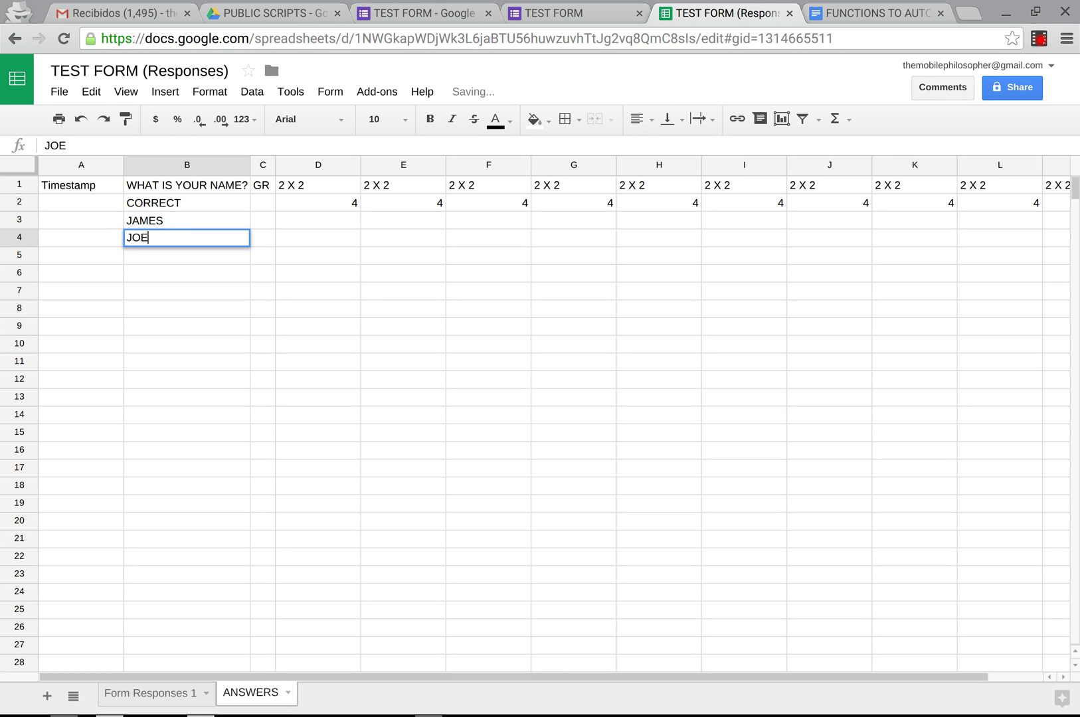
key(Return)
text(JOE)
text(HN)
key(Return)
text(MARY)
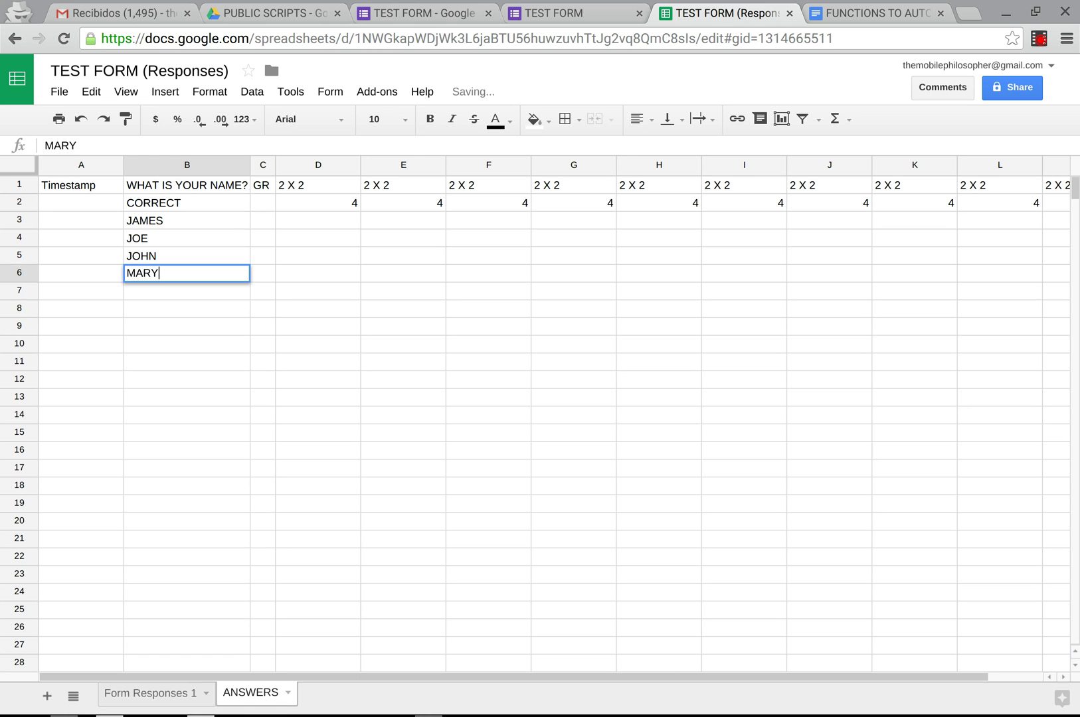
key(Return)
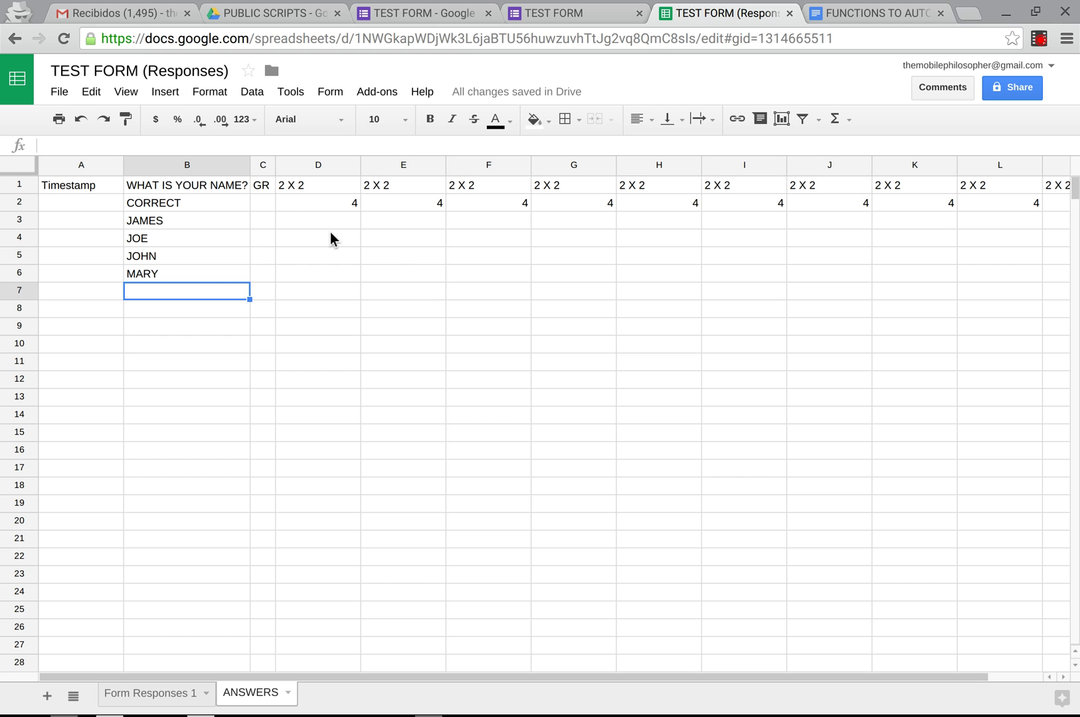
Step: Copy the first timestamp lookup formula from the Google Doc, excluding the line break
click(868, 14)
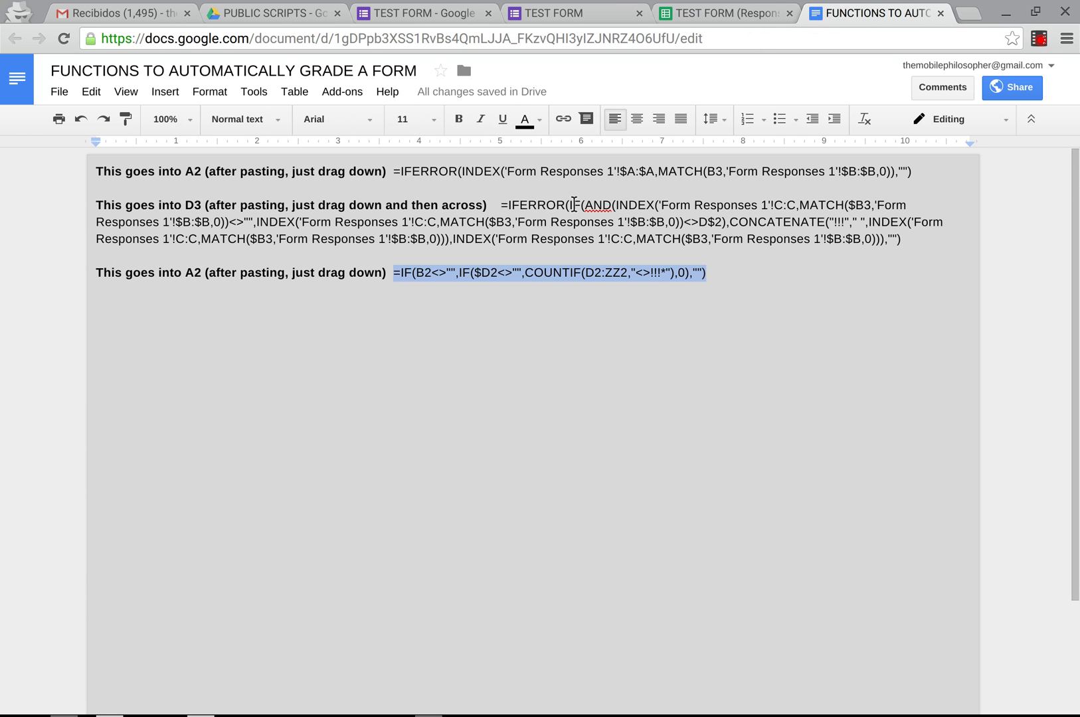
click(394, 171)
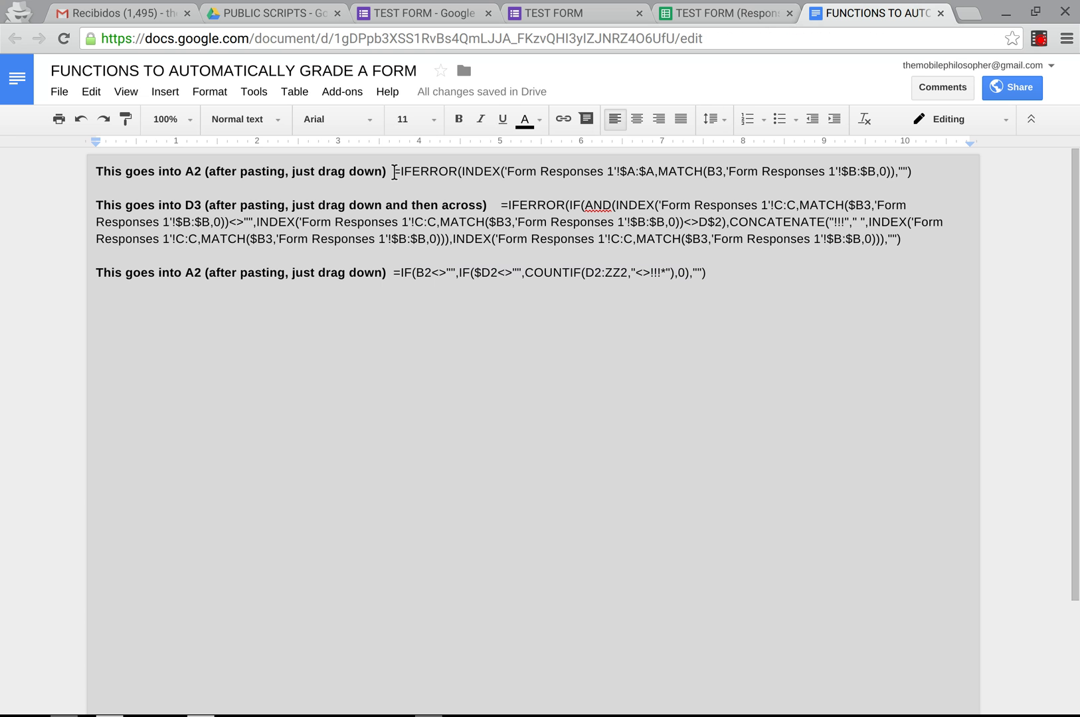
key(ctrl+shift+Right)
key(ctrl+shift+Right)
key(ctrl+shift+Right)
key(ctrl+shift+Right)
key(ctrl+shift+Right)
key(ctrl+shift+Right)
key(ctrl+shift+Right)
key(ctrl+shift+Right)
key(ctrl+shift+Right)
key(ctrl+shift+Right)
key(ctrl+shift+Right)
key(ctrl+shift+Right)
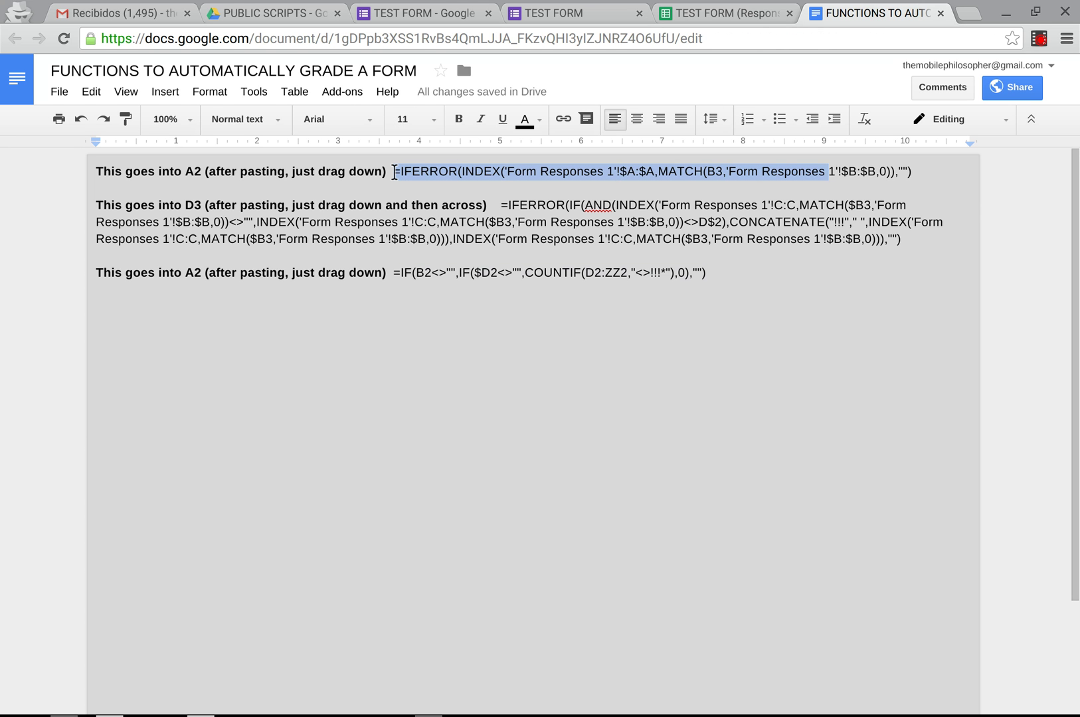
key(ctrl+shift+Right)
key(ctrl+shift+Right)
key(ctrl+shift+Right)
key(ctrl+shift+Right)
key(ctrl+shift+Right)
key(ctrl+shift+Right)
key(shift+Left)
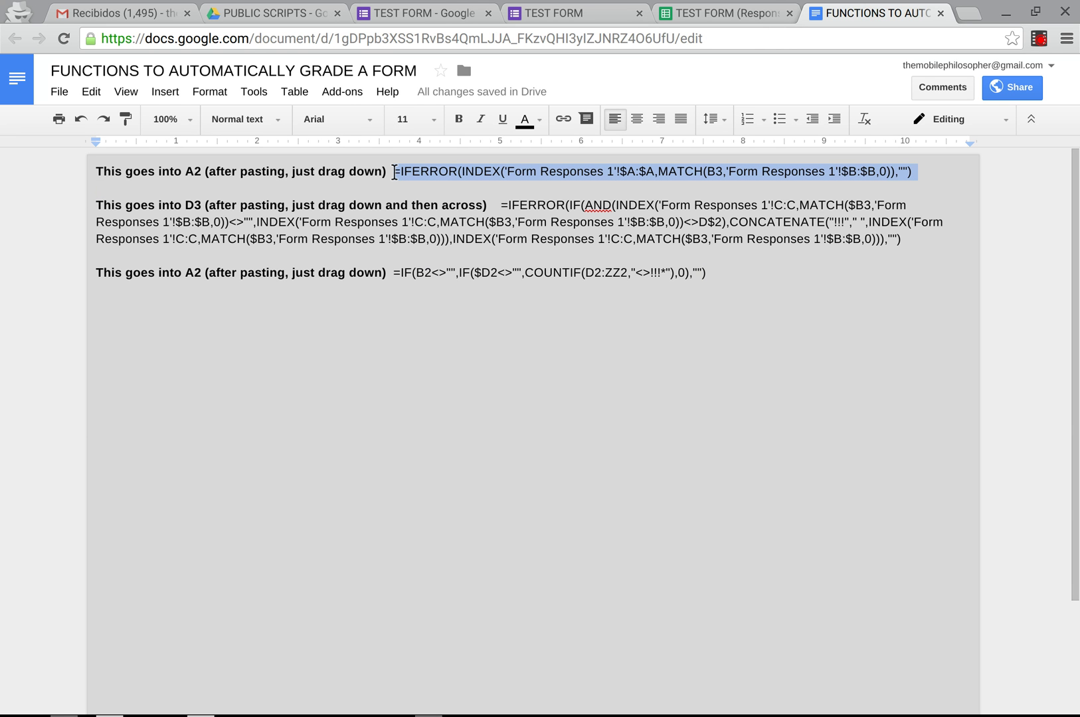
key(shift+Left)
key(ctrl+c)
key(ctrl+shift+Tab)
Step: Paste the timestamp lookup formula into A3 and format column A from A3 down as Date time
key(Up)
key(Up)
key(Up)
key(Up)
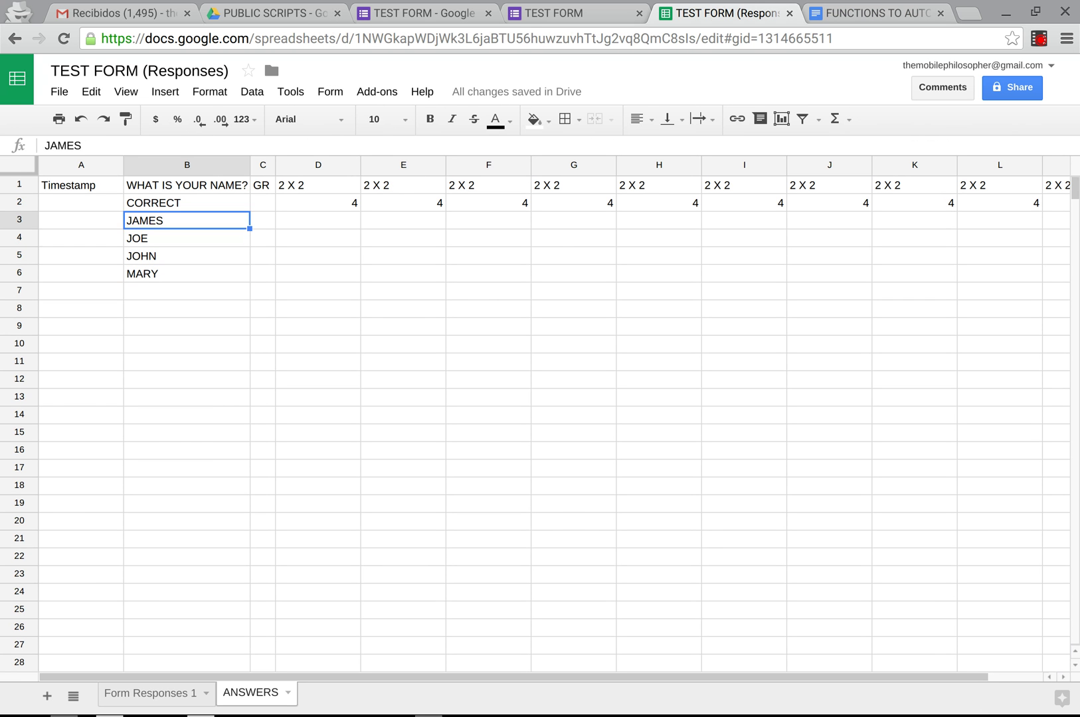
key(Left)
key(Up)
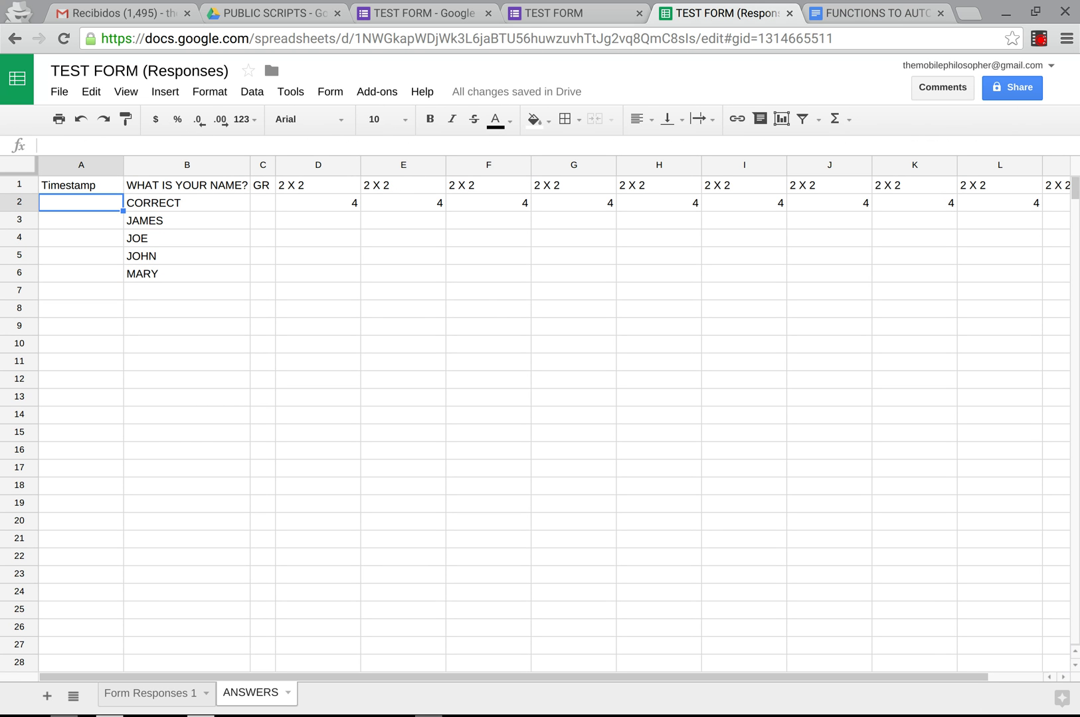
key(Down)
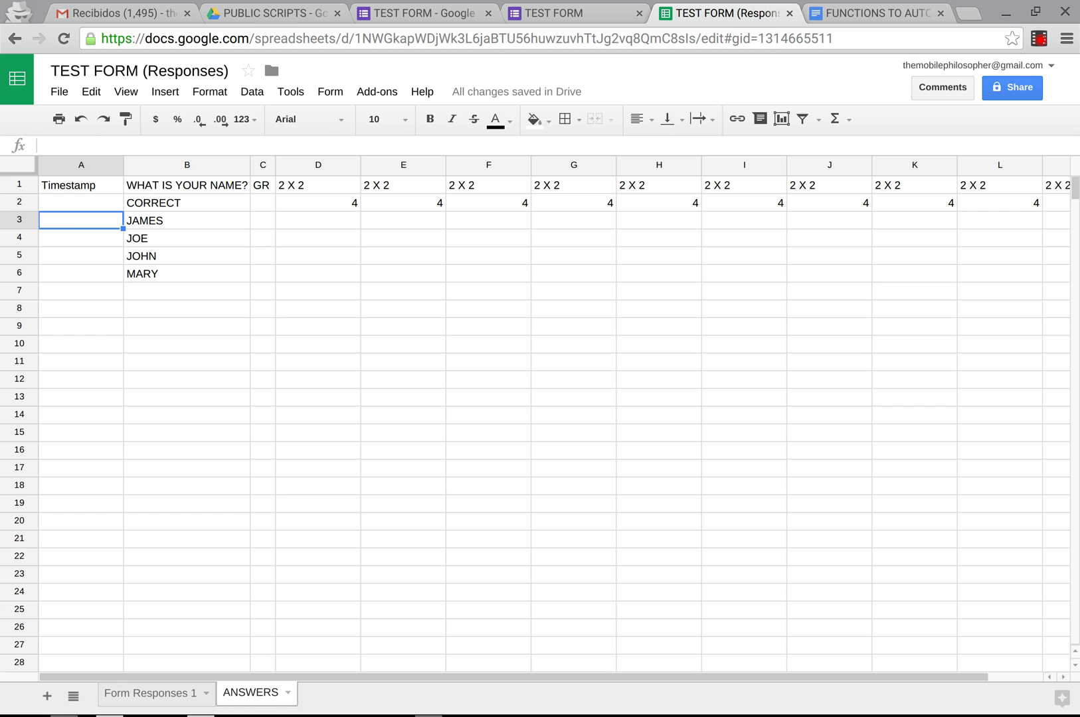
key(ctrl+v)
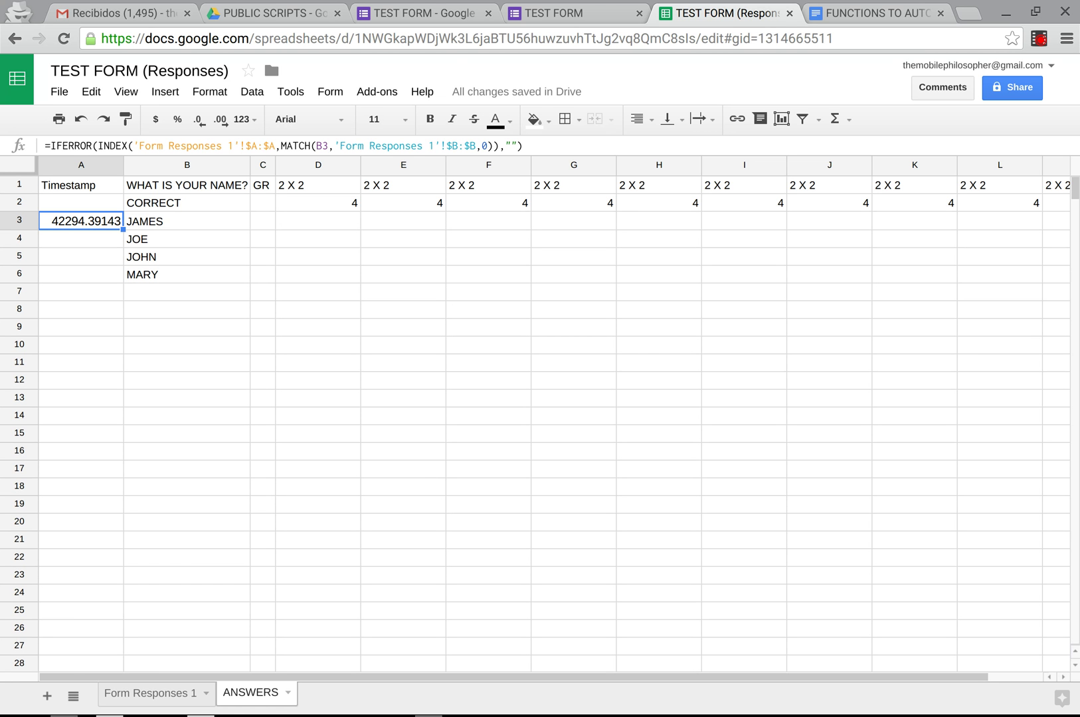
key(ctrl+shift+Down)
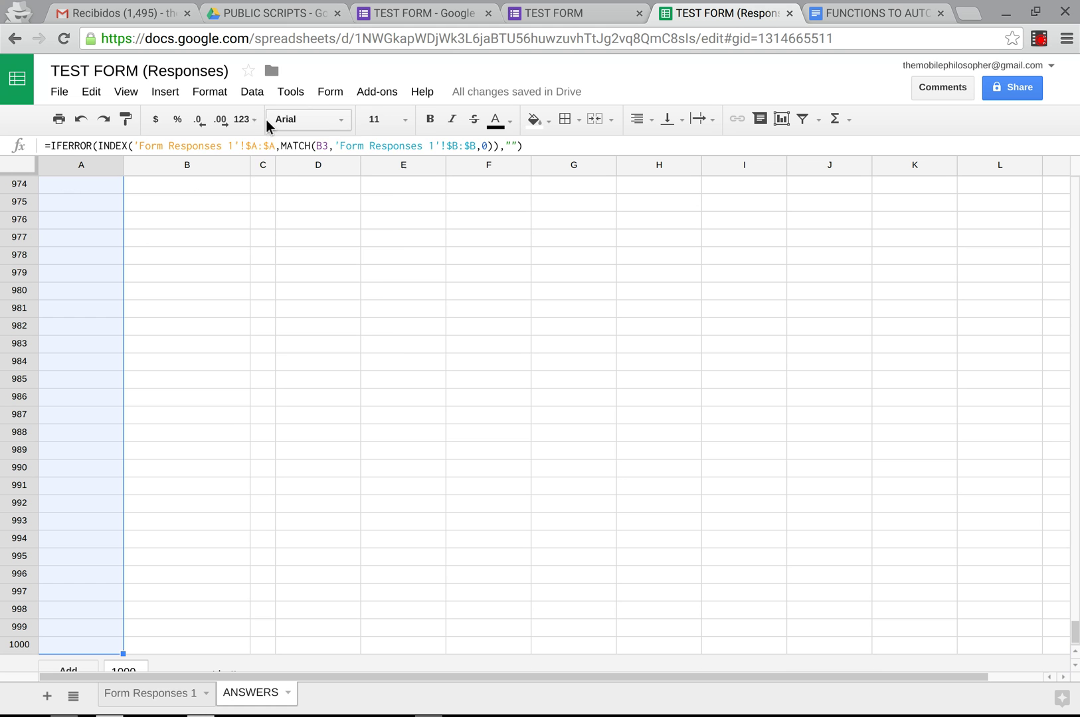
click(248, 122)
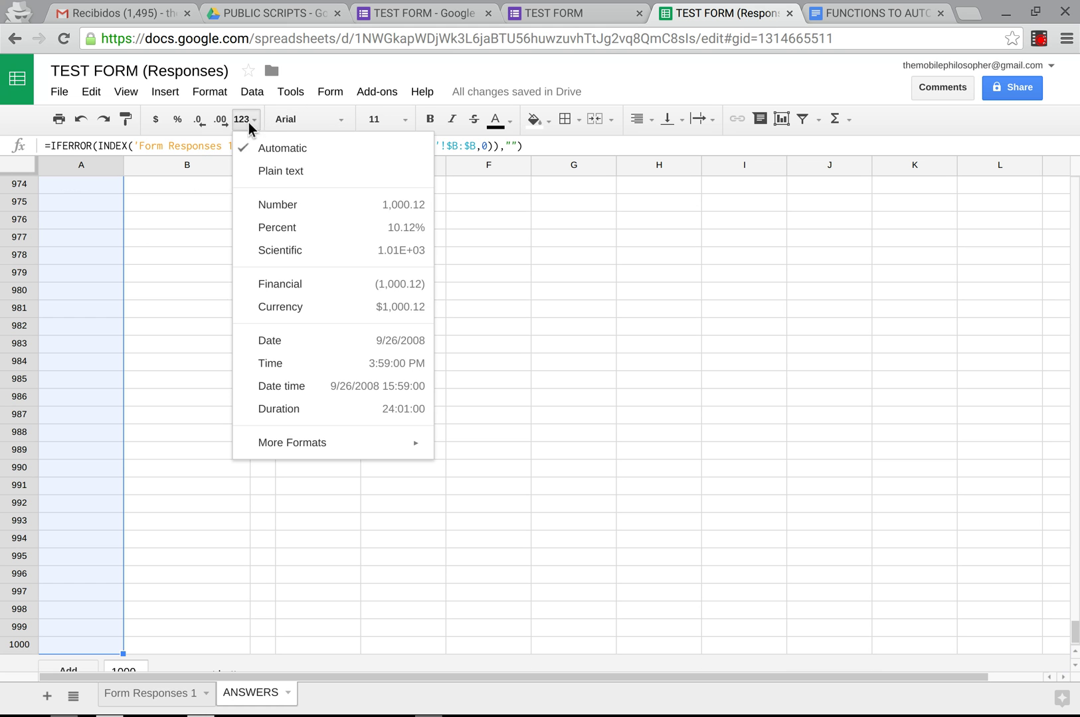
click(331, 387)
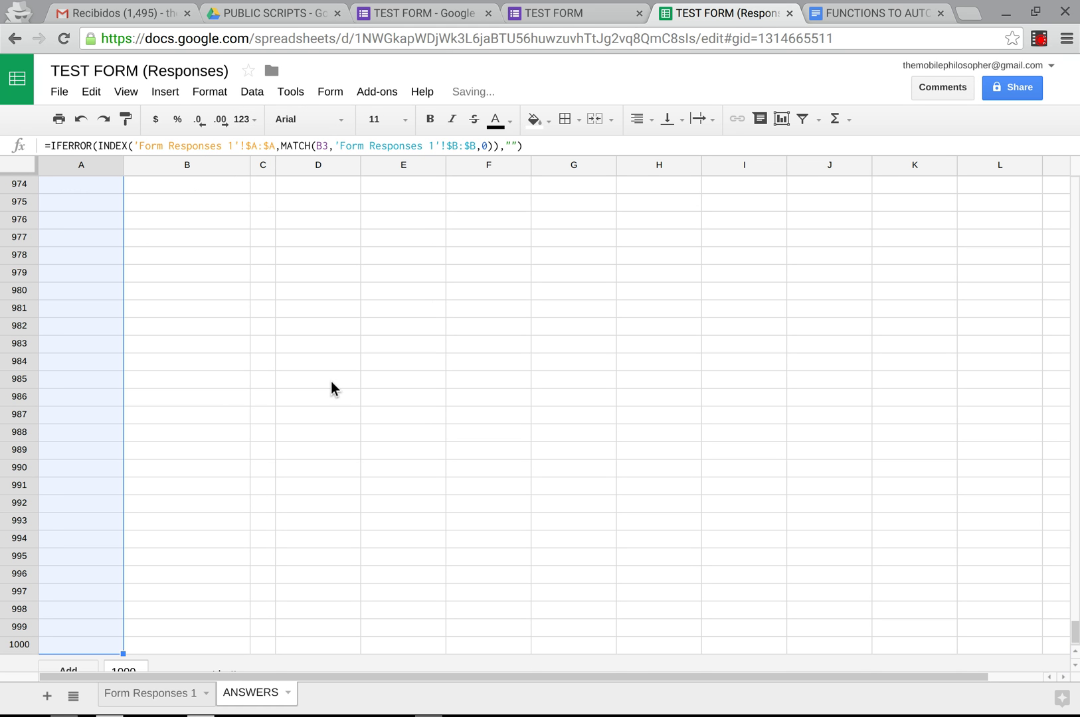
Step: Auto-fit column A and fill the A3 timestamp formula down for all students
key(ctrl+shift+Up)
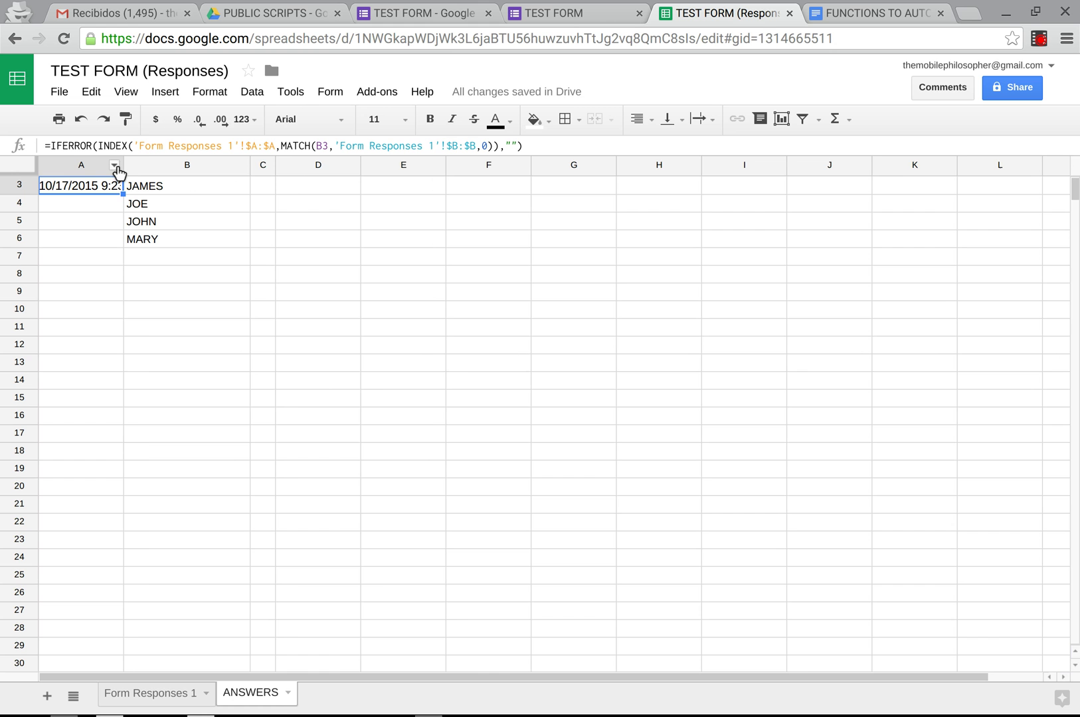
double_click(120, 167)
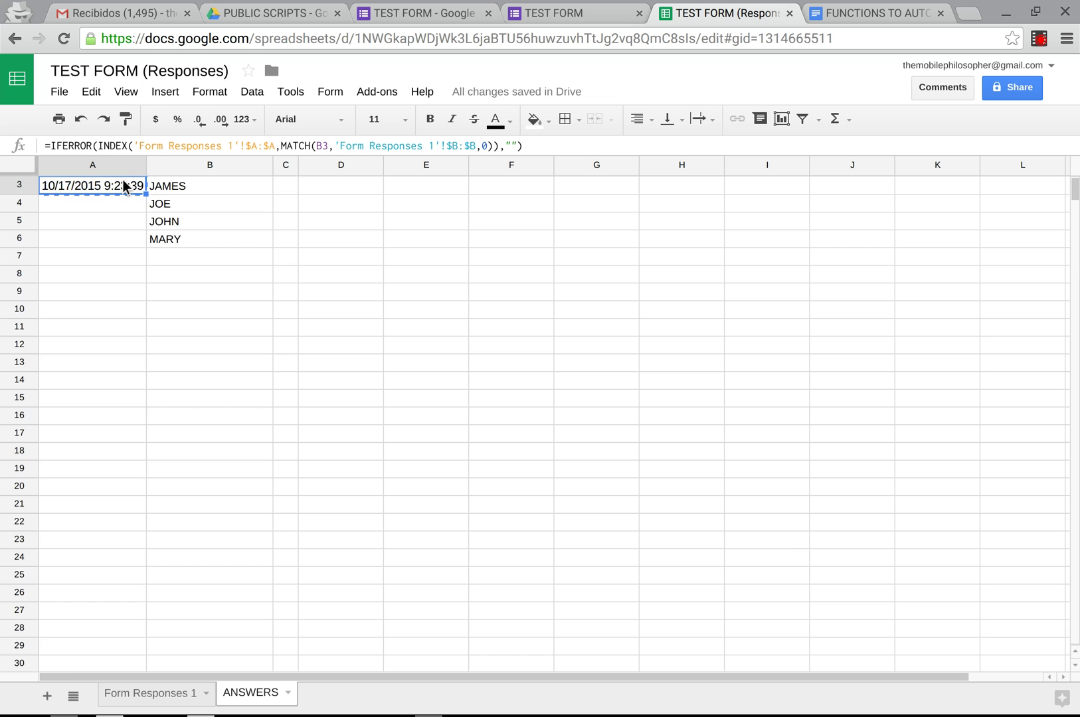
key(ctrl+shift+Down)
key(ctrl+d)
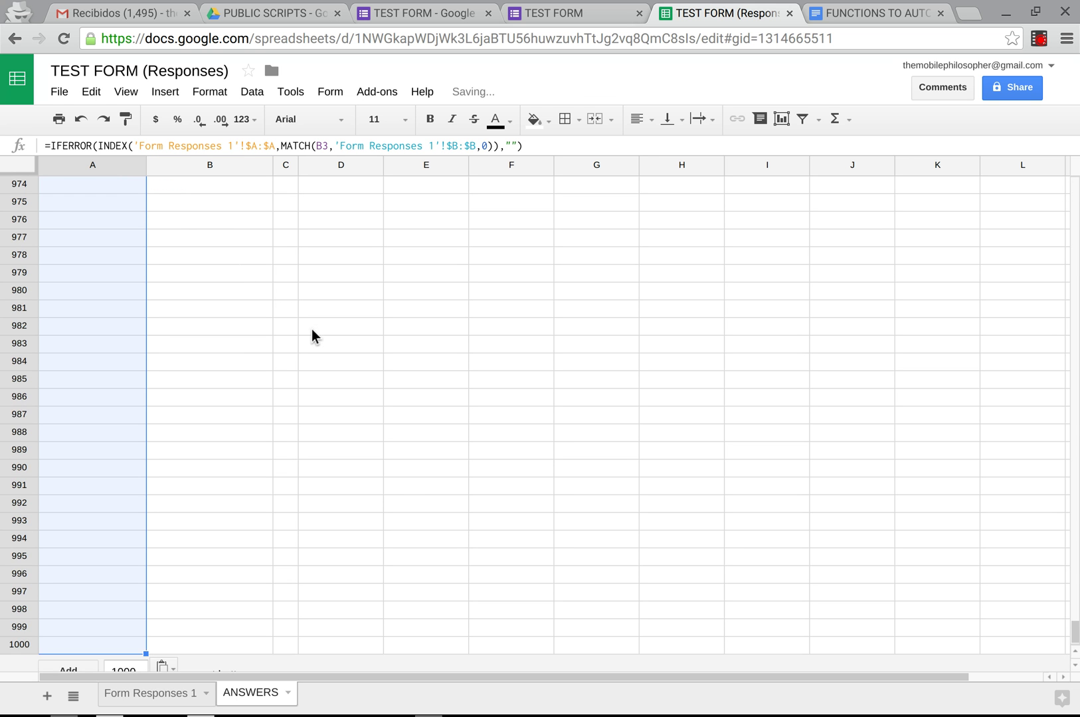
scroll(312, 329, up, 20)
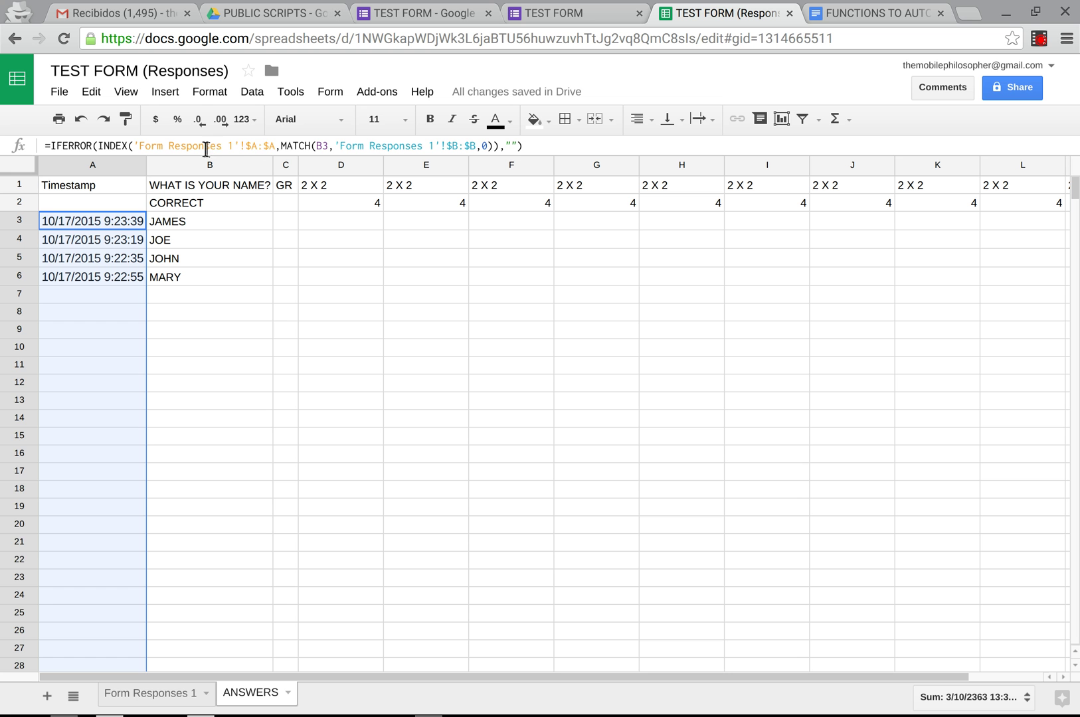
click(72, 220)
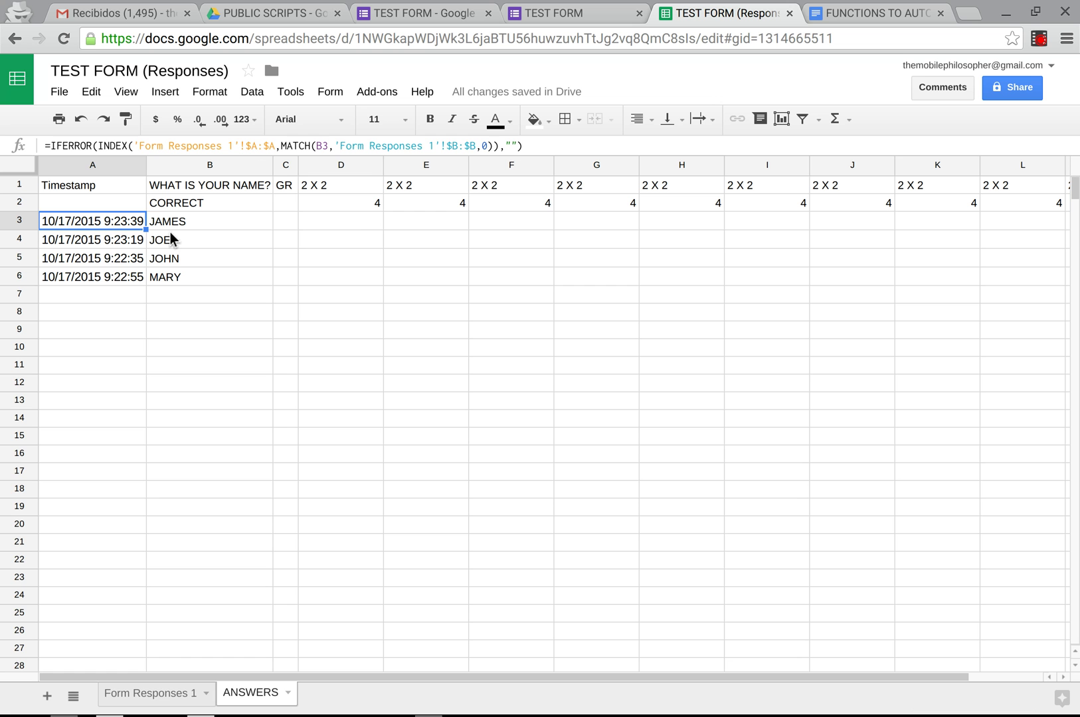
click(353, 207)
Step: Paste the IFERROR/CONCATENATE grading formula from the Doc into cell D3
click(330, 221)
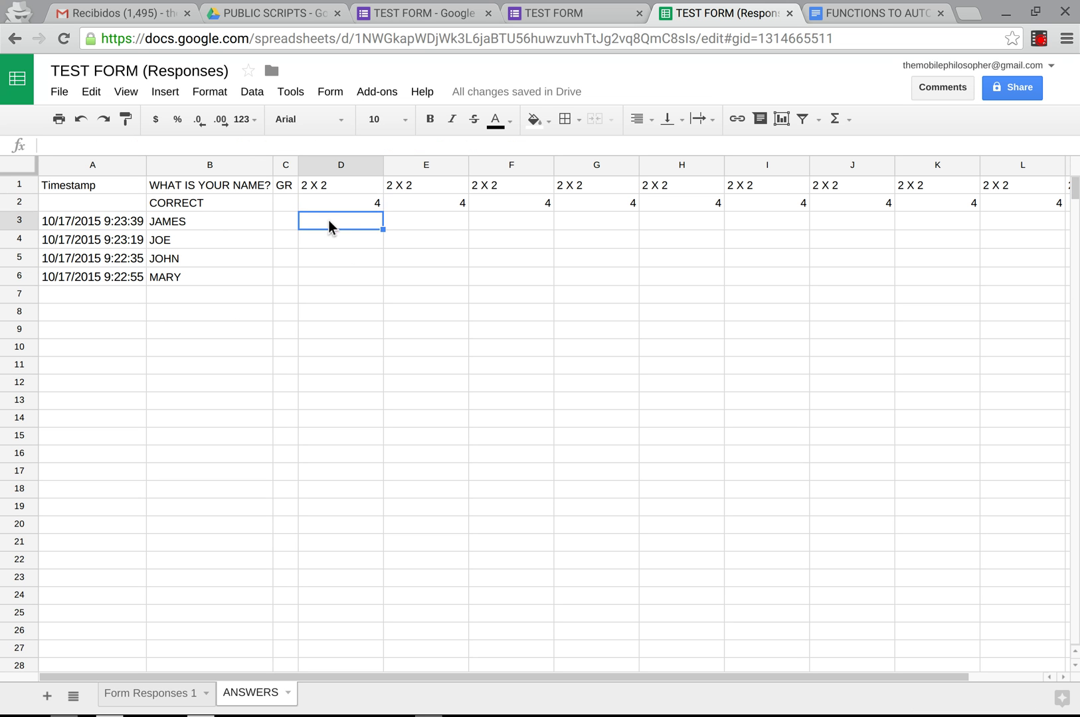
click(871, 12)
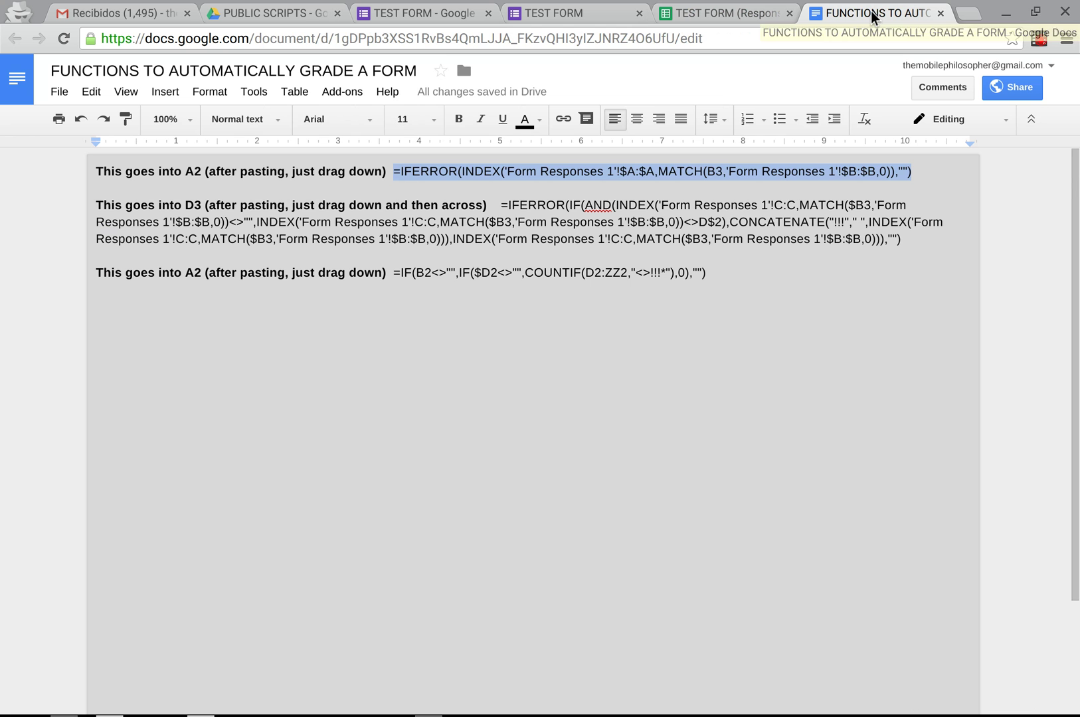
drag(500, 205, 903, 237)
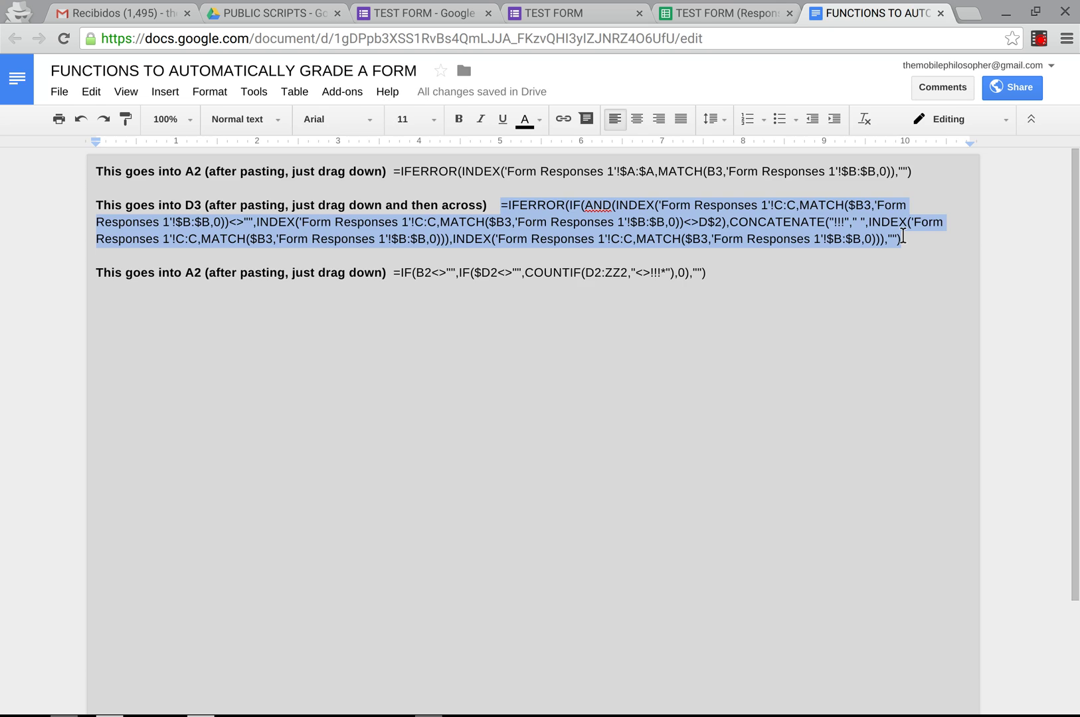
key(ctrl+shift+Tab)
key(ctrl+v)
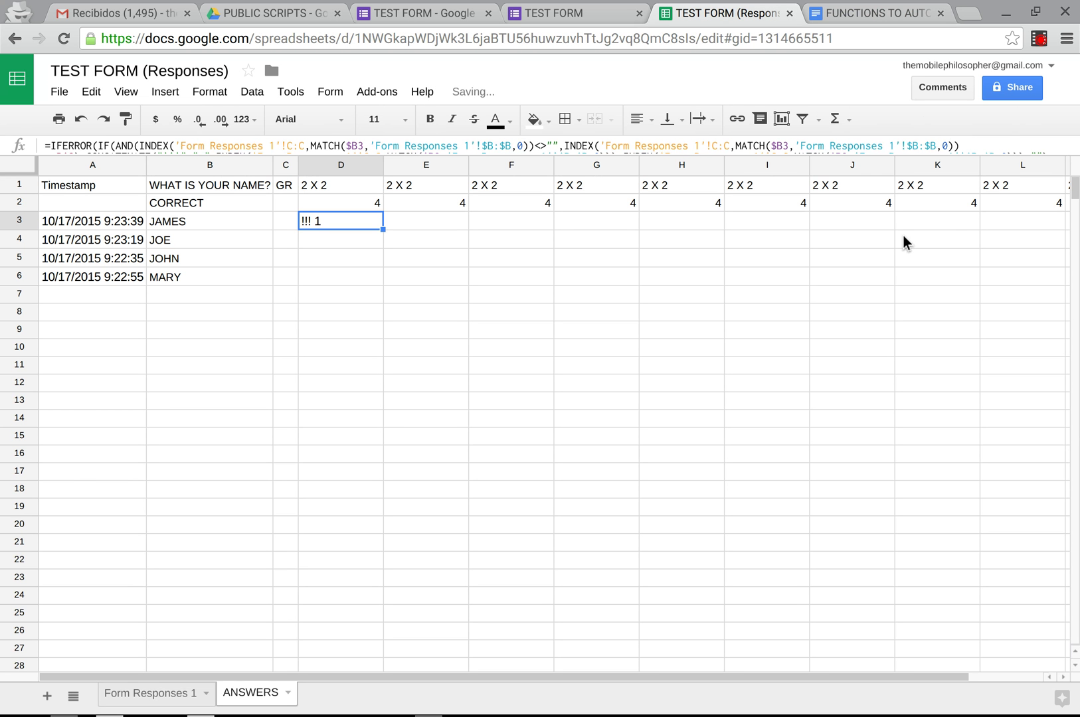
double_click(327, 220)
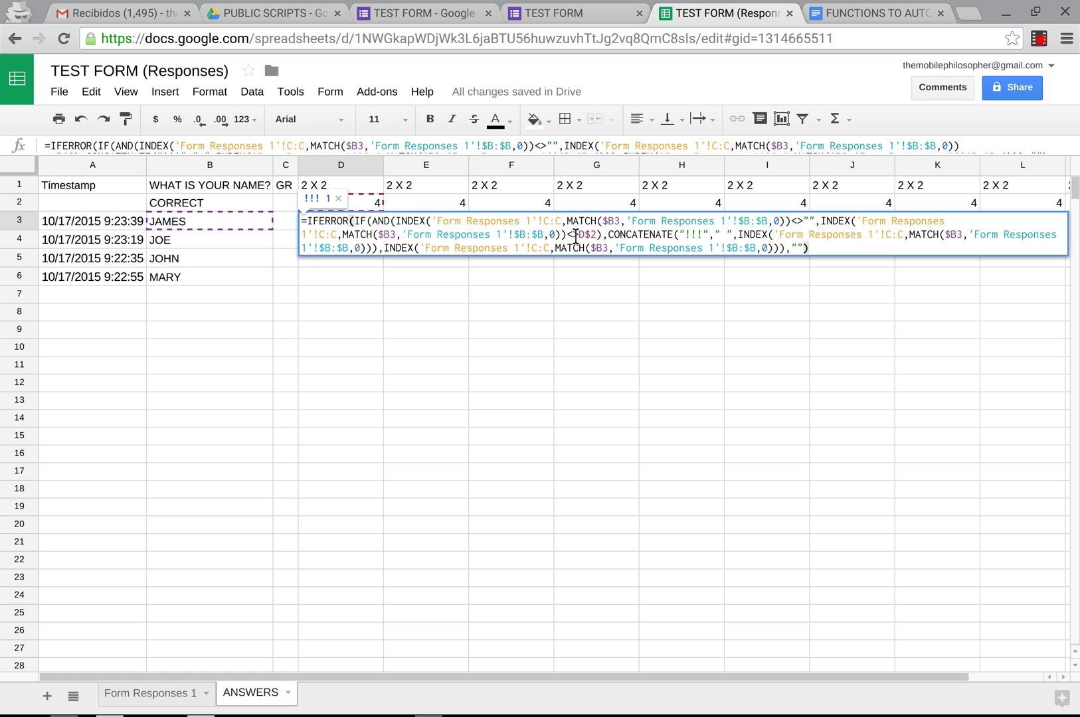
Step: Commit the D3 grading formula and fill it across D3:M1000
key(Return)
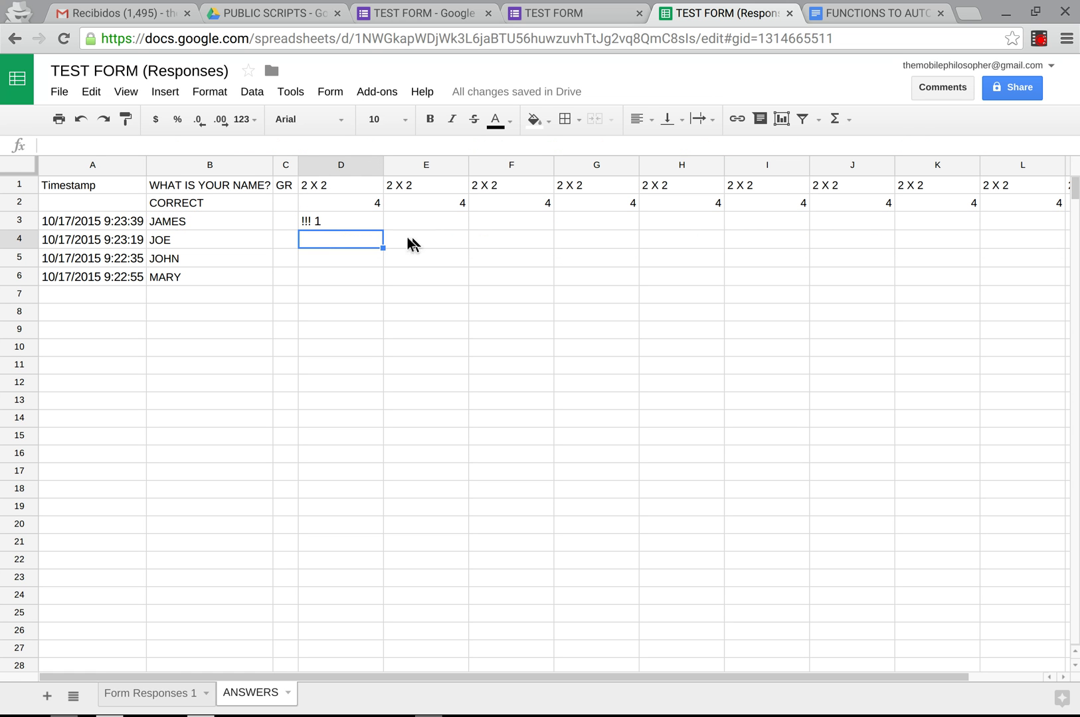
click(337, 222)
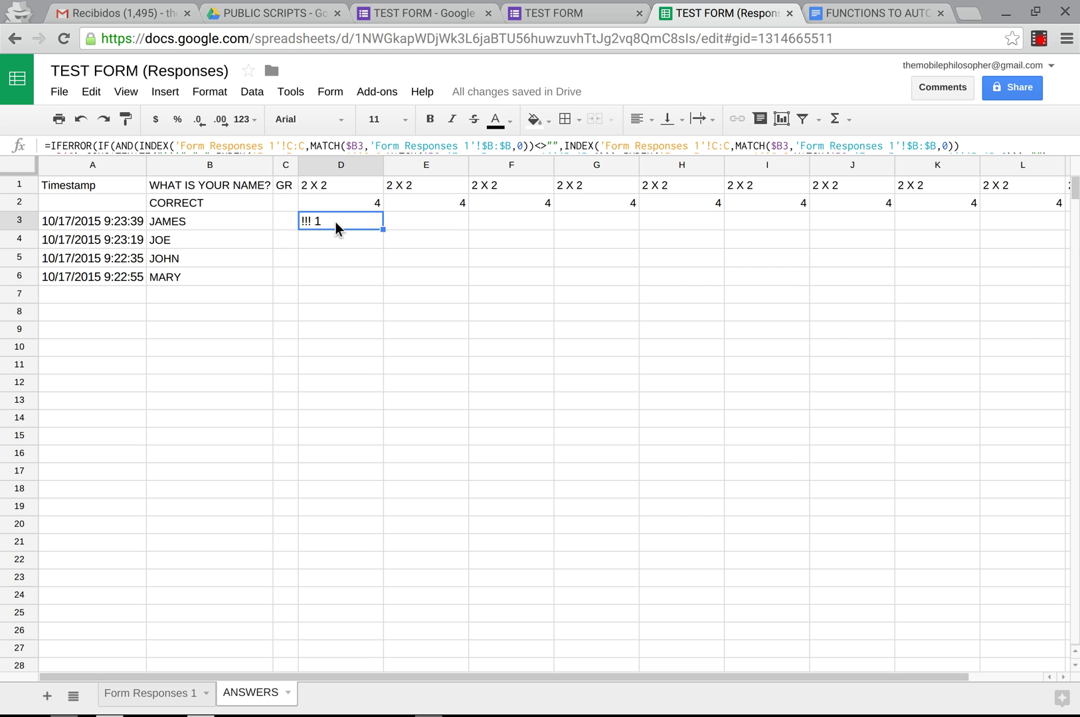
key(ctrl+shift+Down)
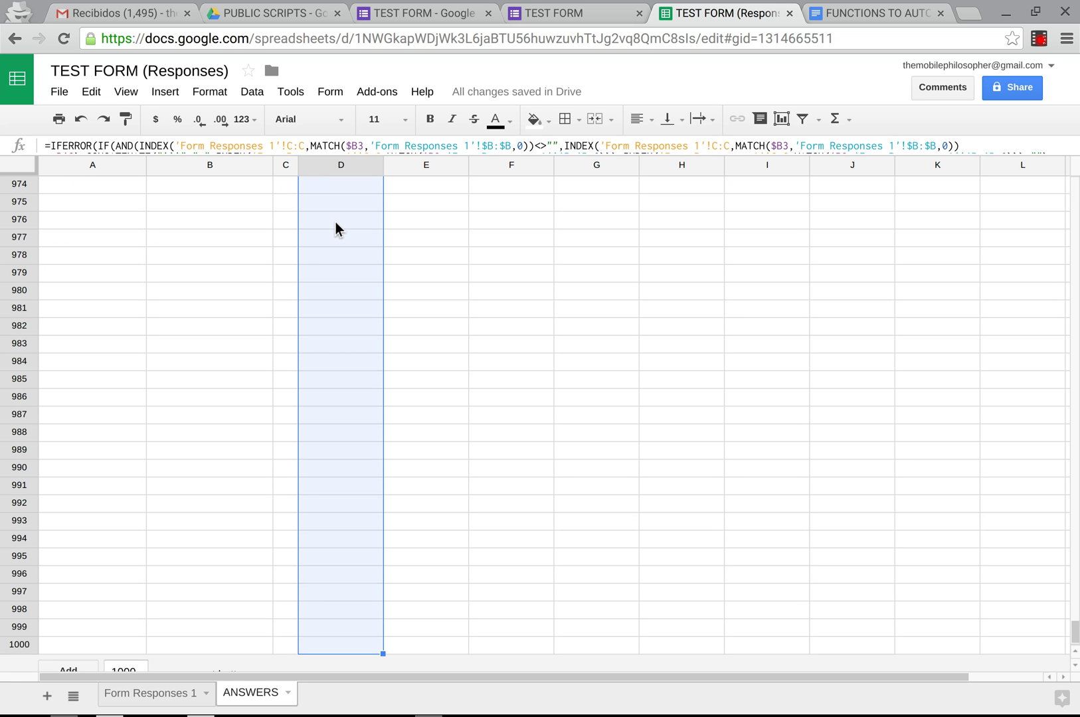
key(ctrl+v)
key(ctrl+shift+Right)
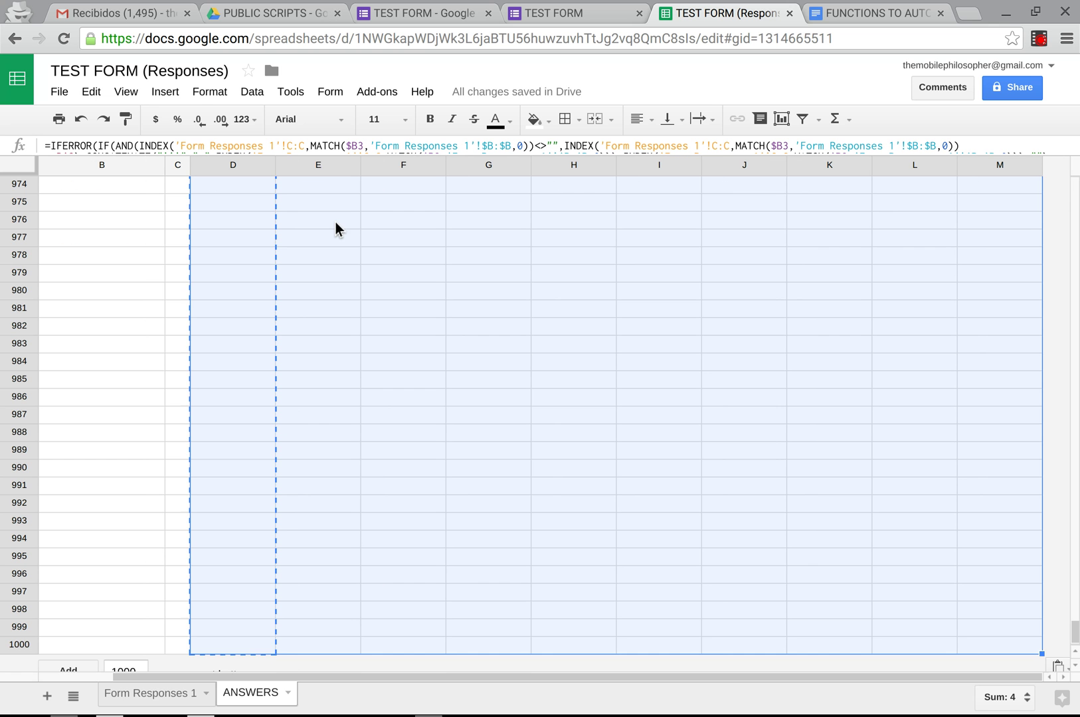
key(ctrl+v)
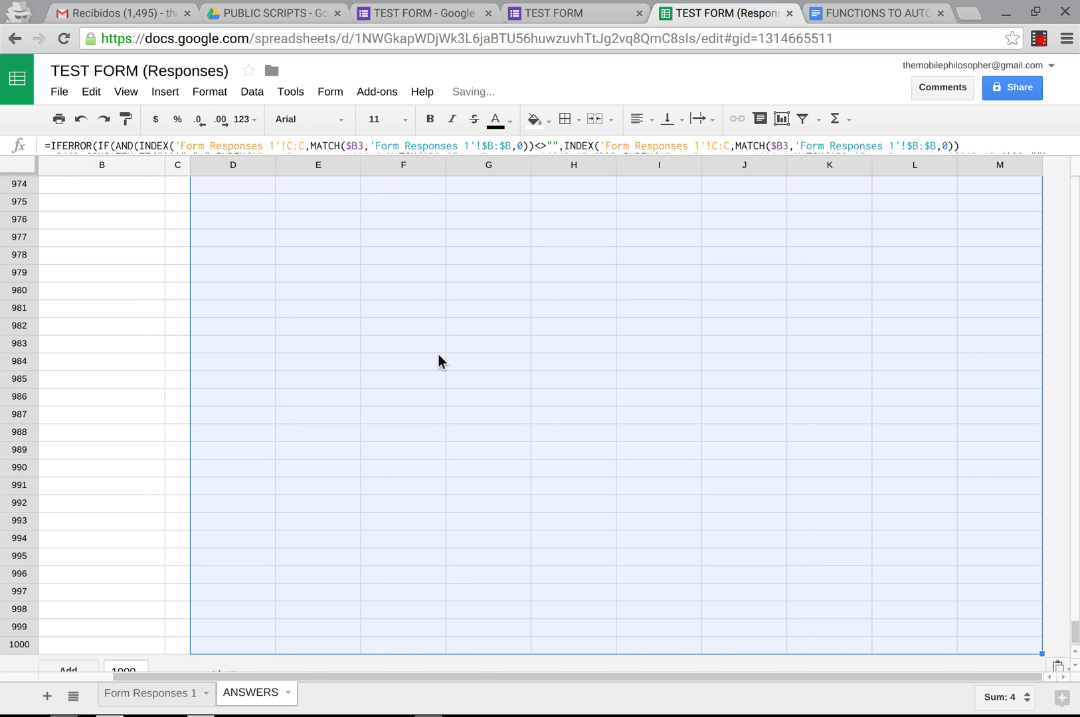
Step: Review the graded results in D3:M6, checking the D3 formula again
scroll(438, 362, up, 15)
scroll(438, 362, down, 15)
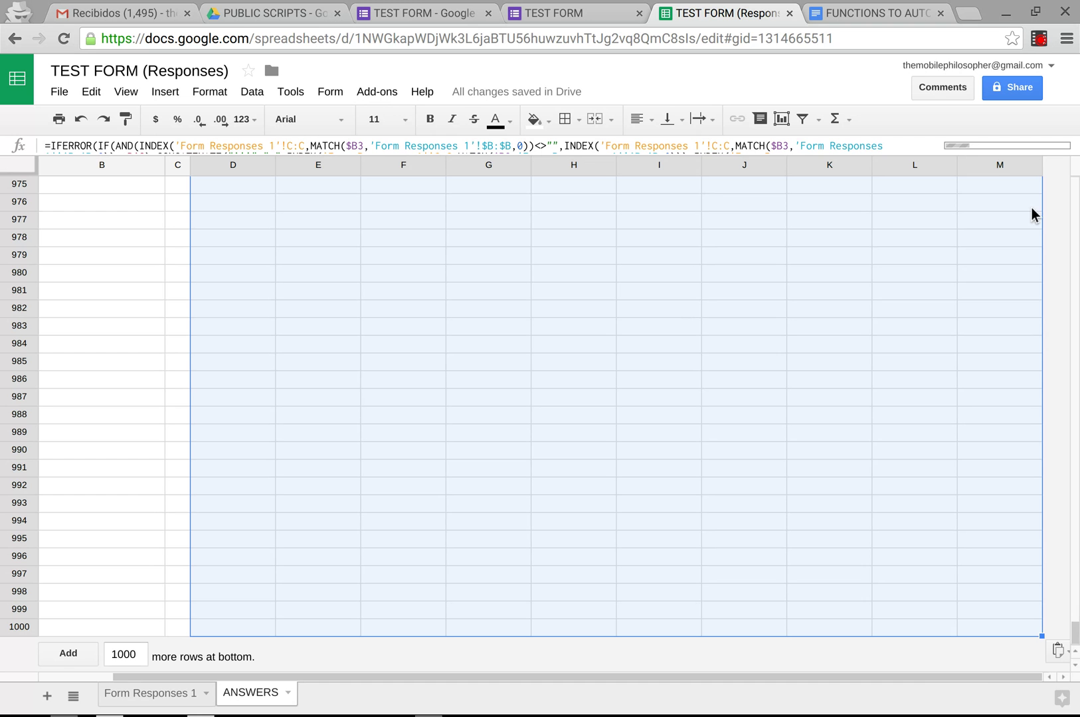
mouse_move(992, 146)
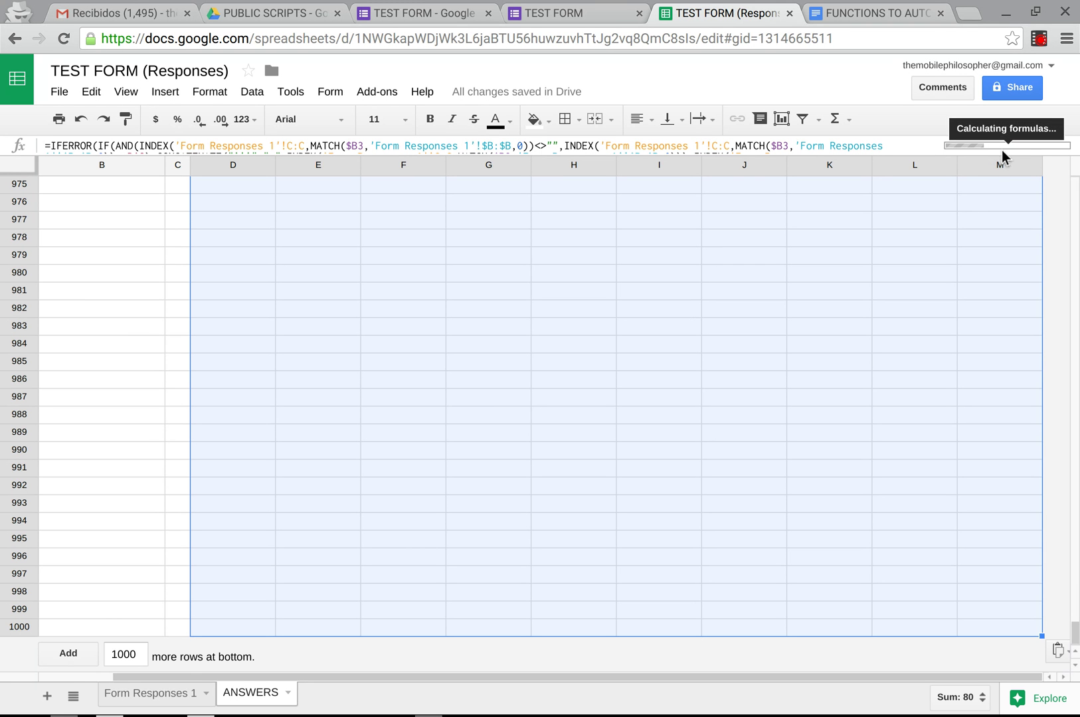
scroll(1053, 651, up, 10)
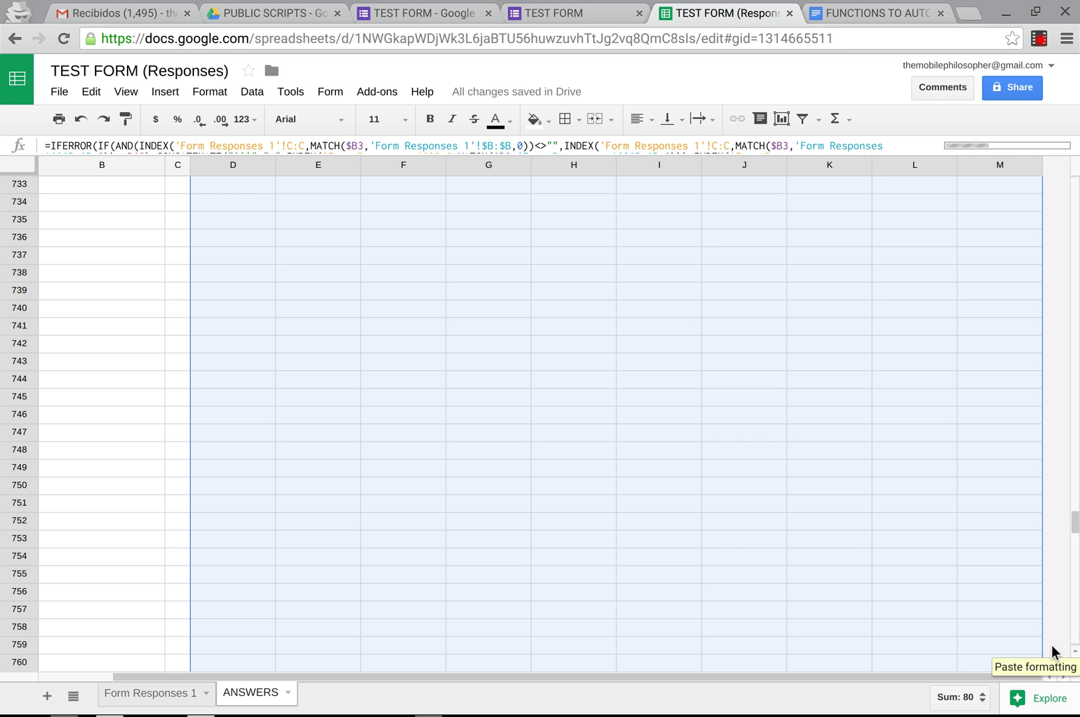
scroll(1076, 544, up, 20)
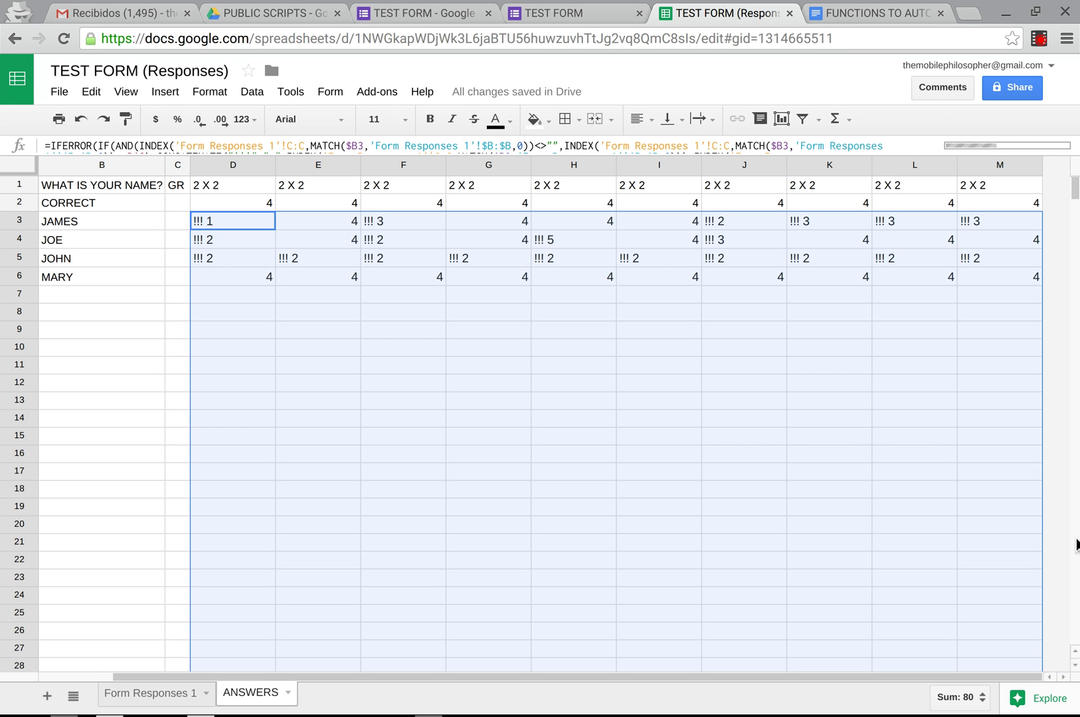
click(217, 216)
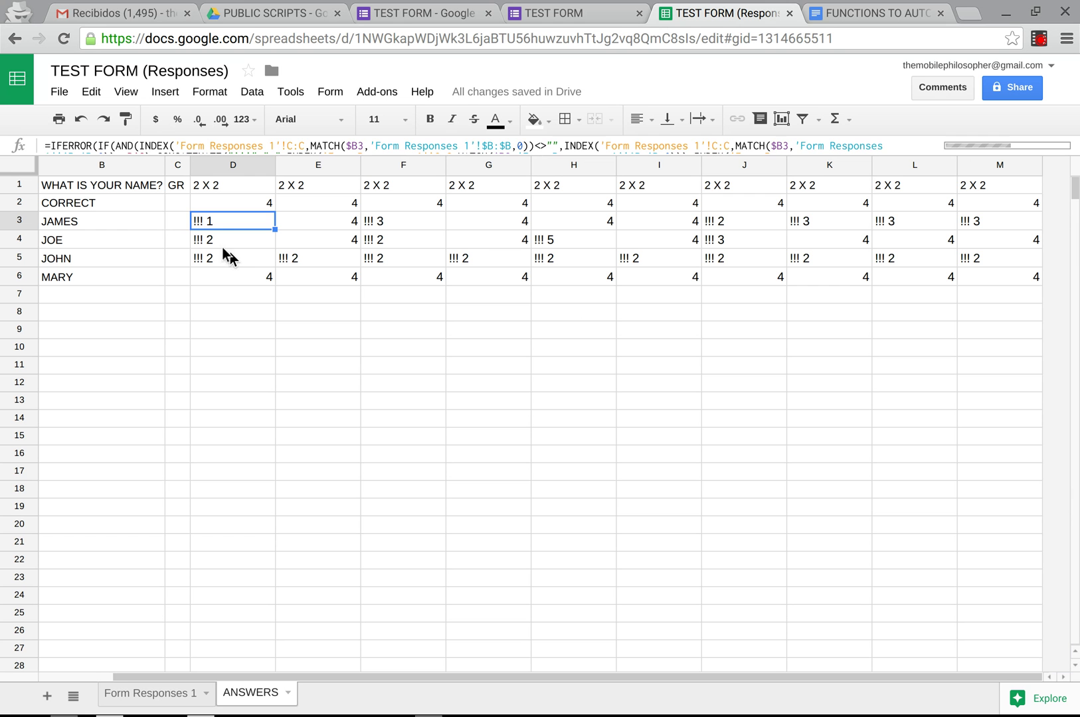
click(128, 222)
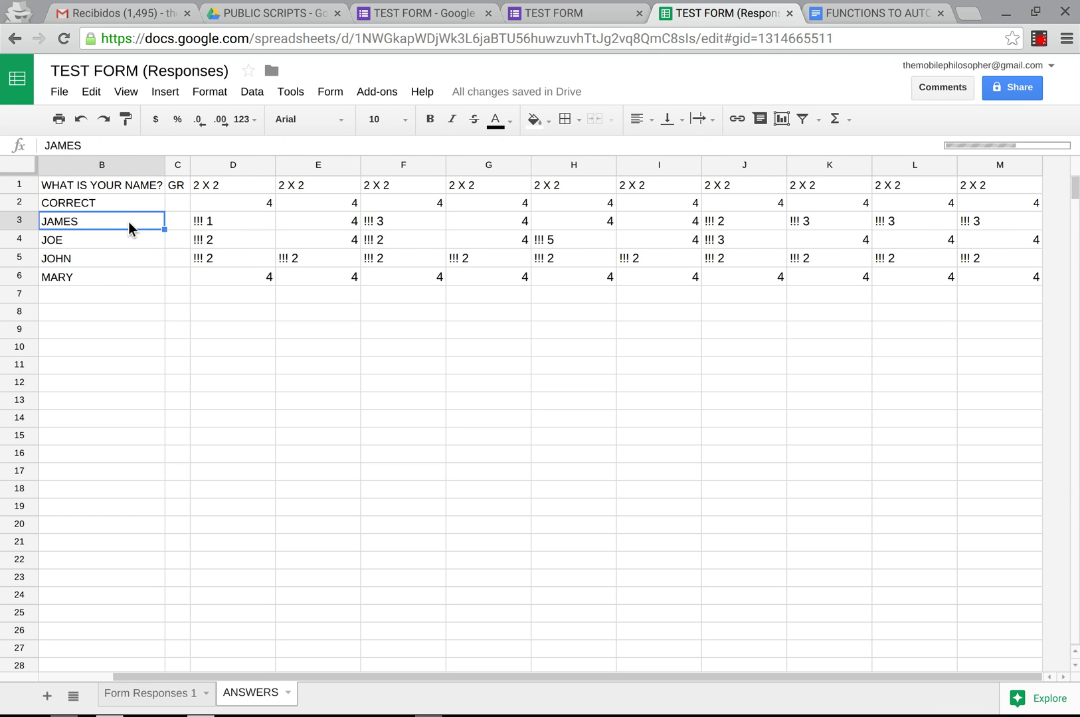
click(235, 217)
scroll(294, 305, left, 2)
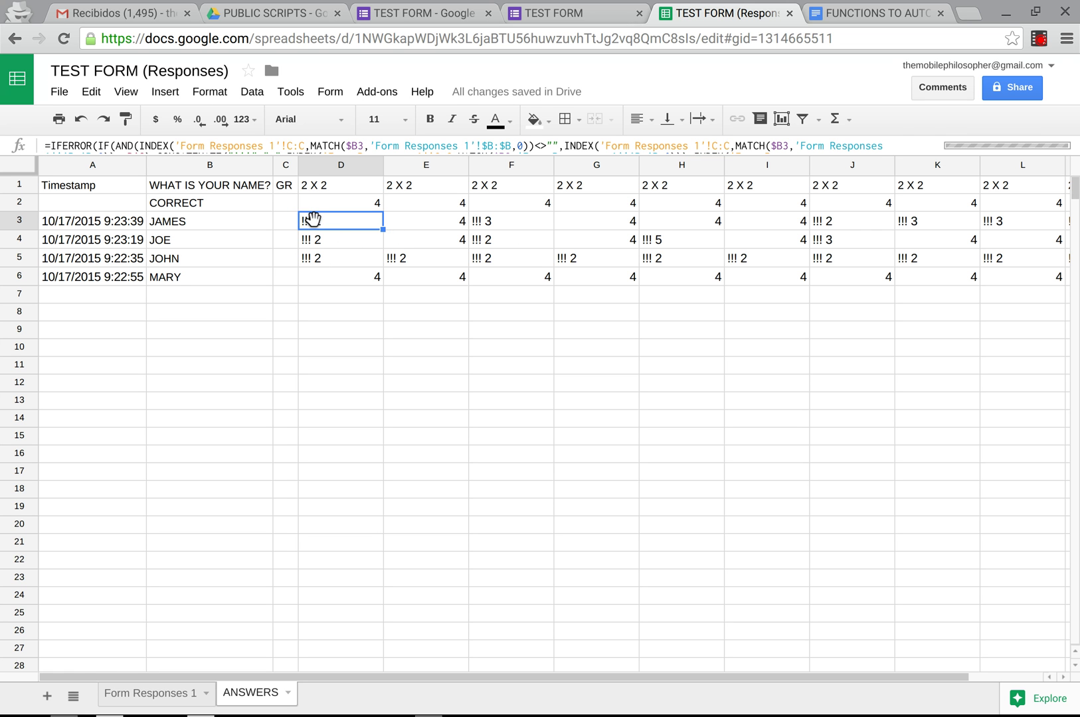
Step: Start a conditional formatting rule on D3:M1000 with condition Text contains "!!!"
key(ctrl+shift+Down)
key(ctrl+shift+Right)
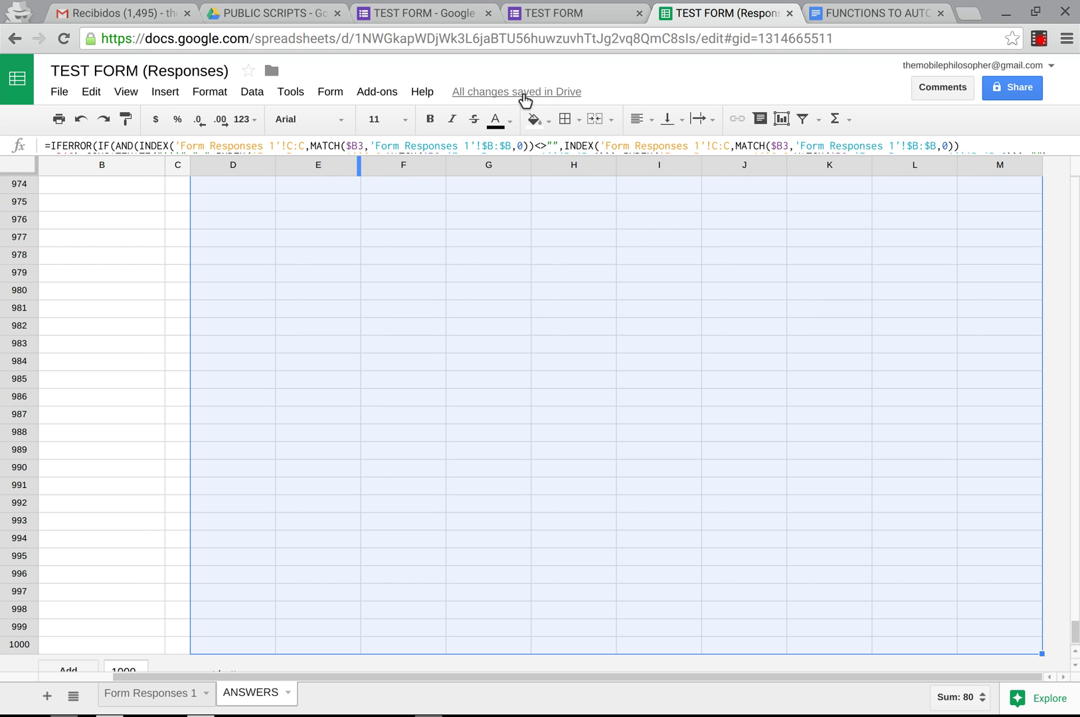
click(546, 127)
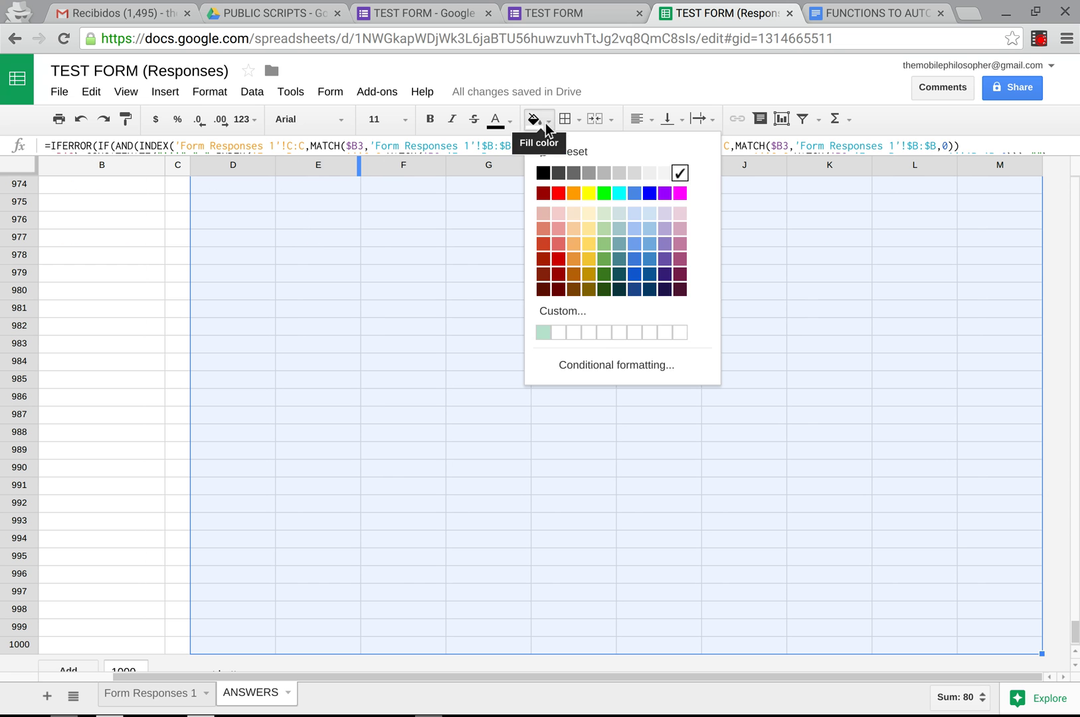
click(600, 367)
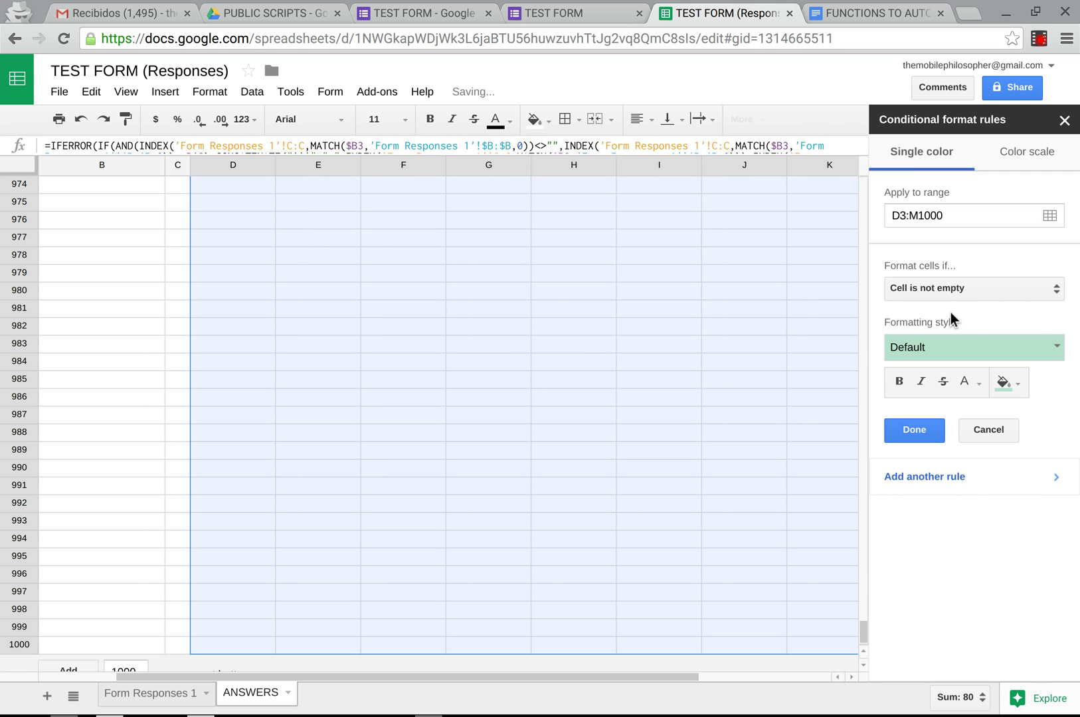
click(986, 290)
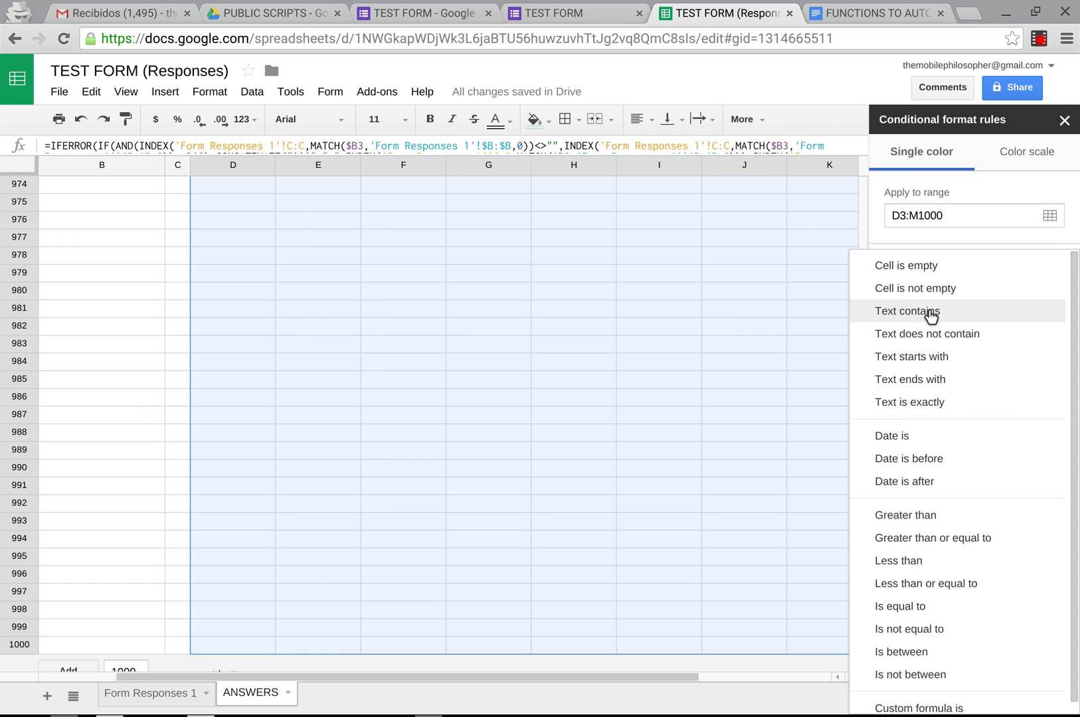
click(930, 311)
click(928, 317)
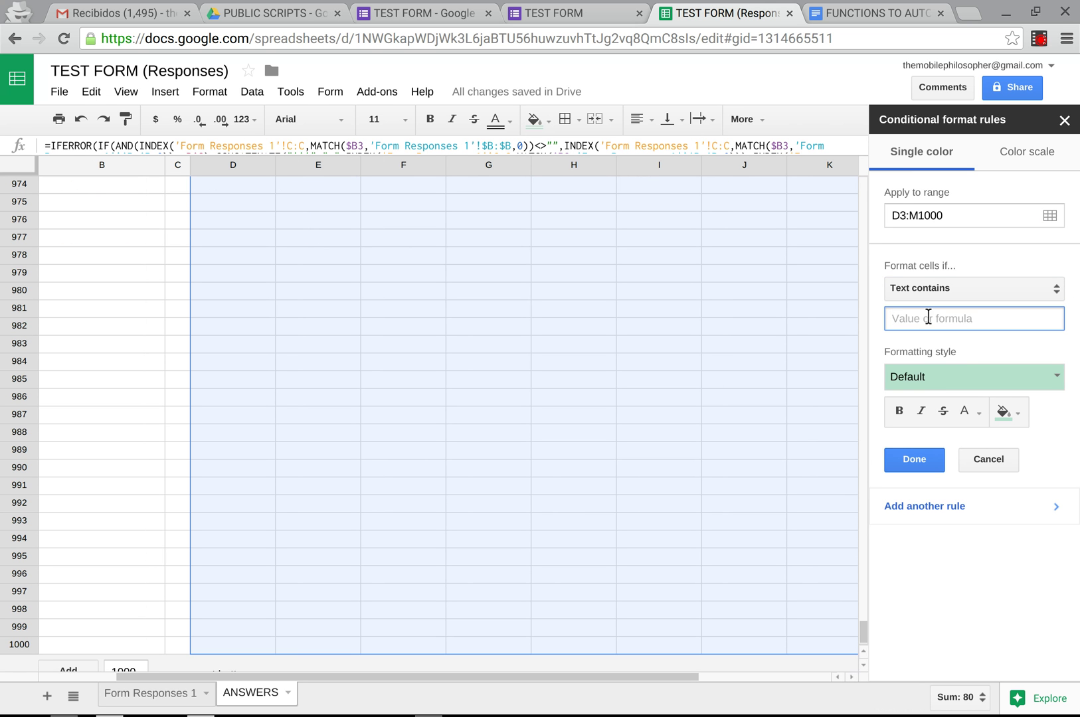
text(!!!)
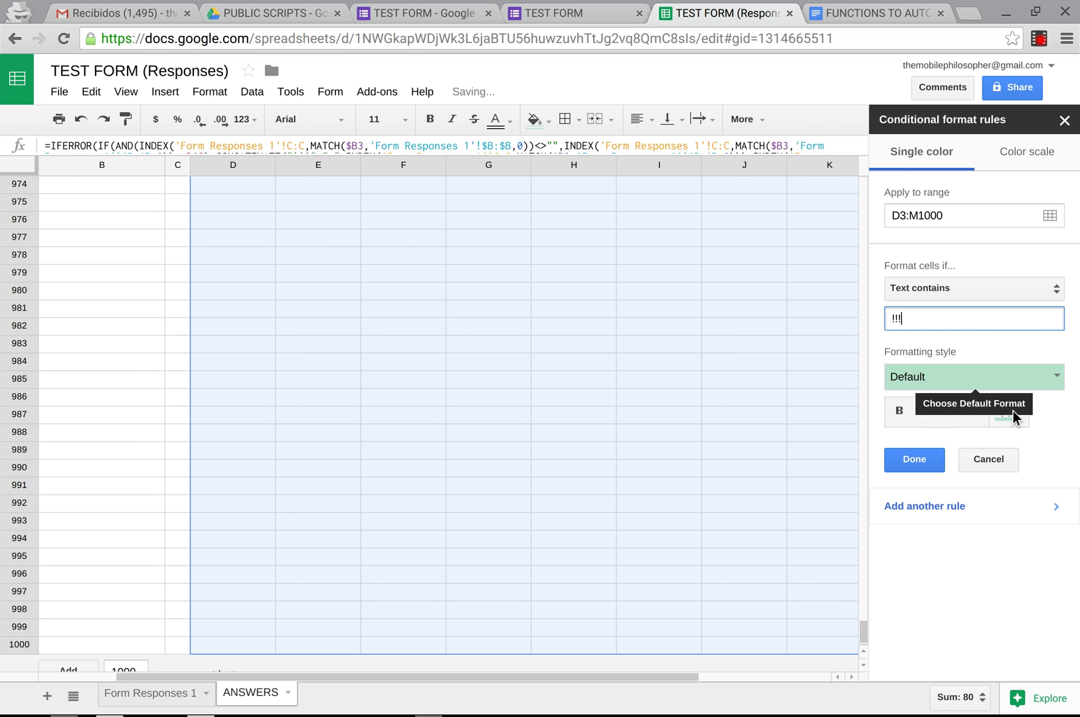
Step: Give the rule a yellow fill, save it and close the rules panel
click(1005, 413)
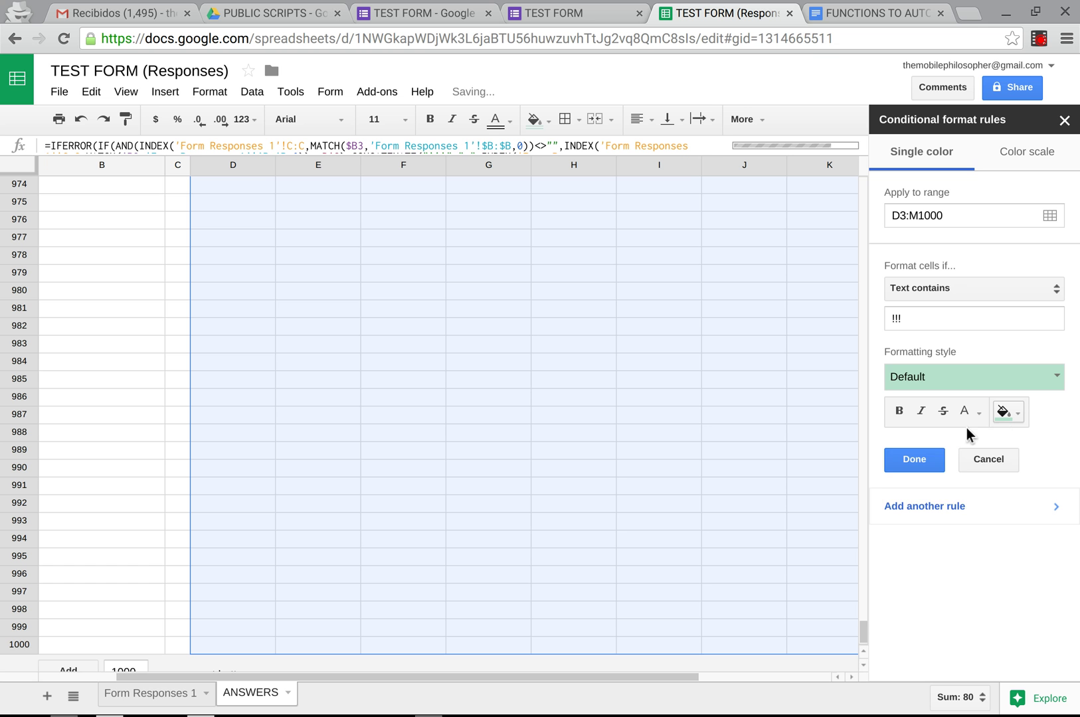
click(995, 423)
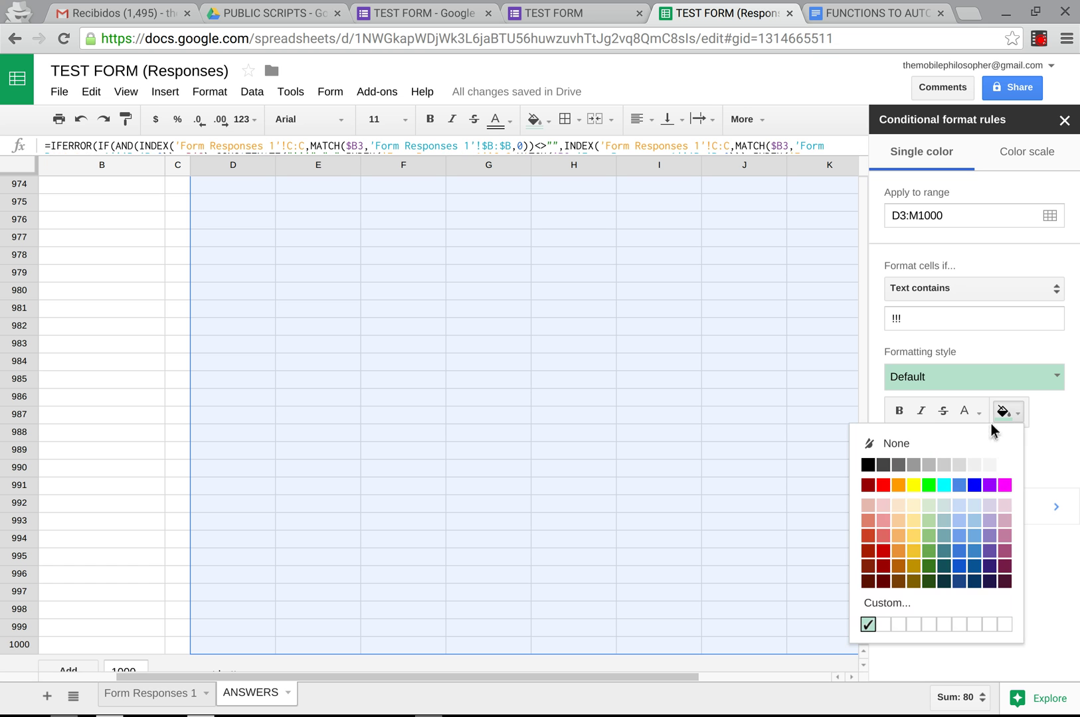
click(913, 488)
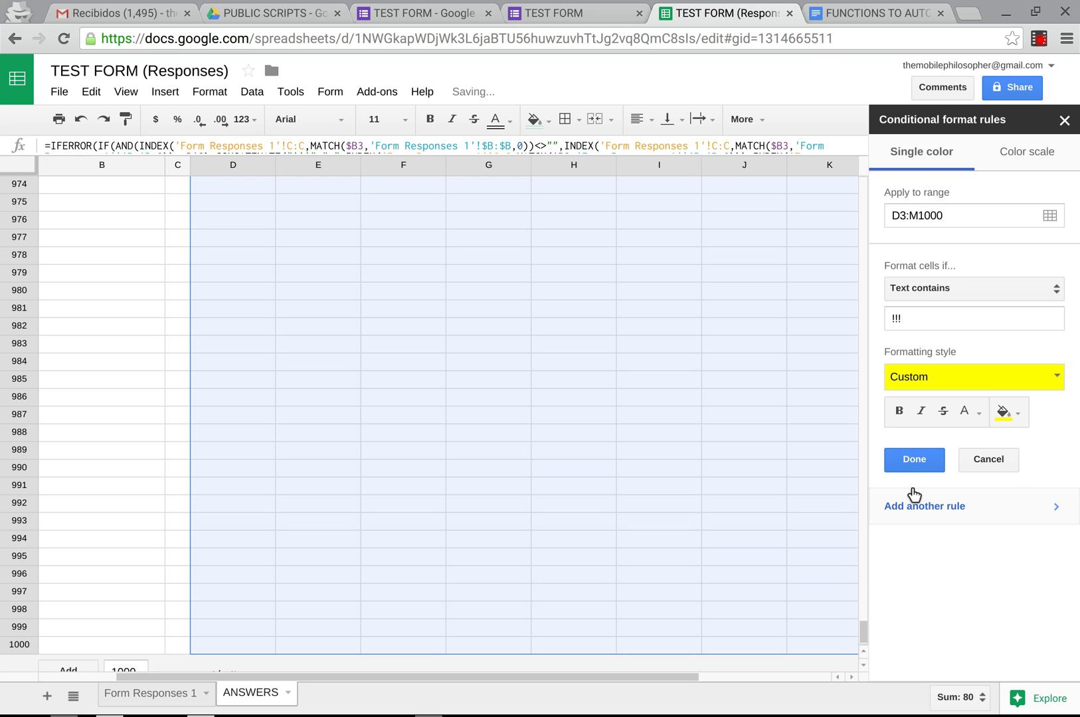
click(914, 464)
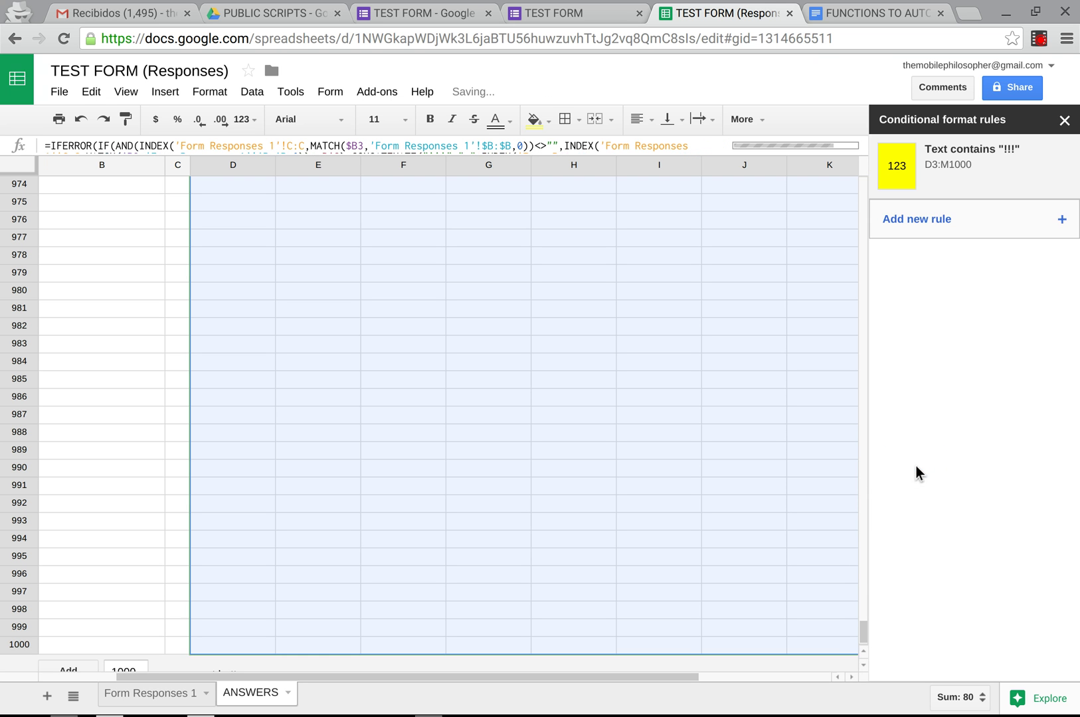
click(1064, 120)
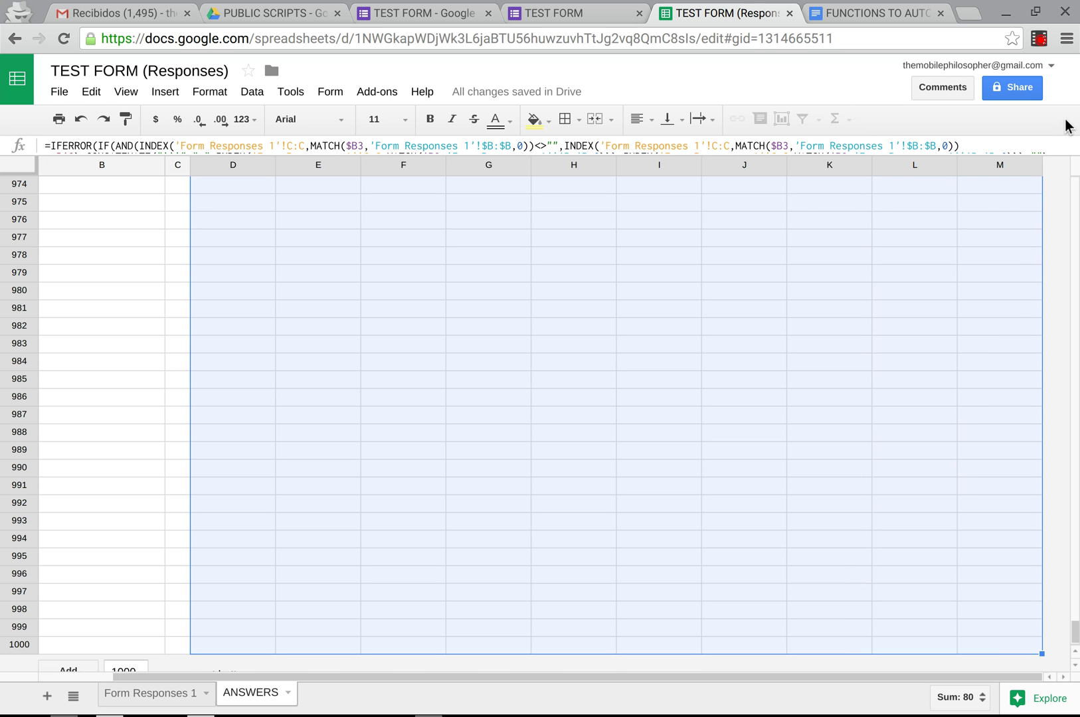
scroll(852, 287, up, 20)
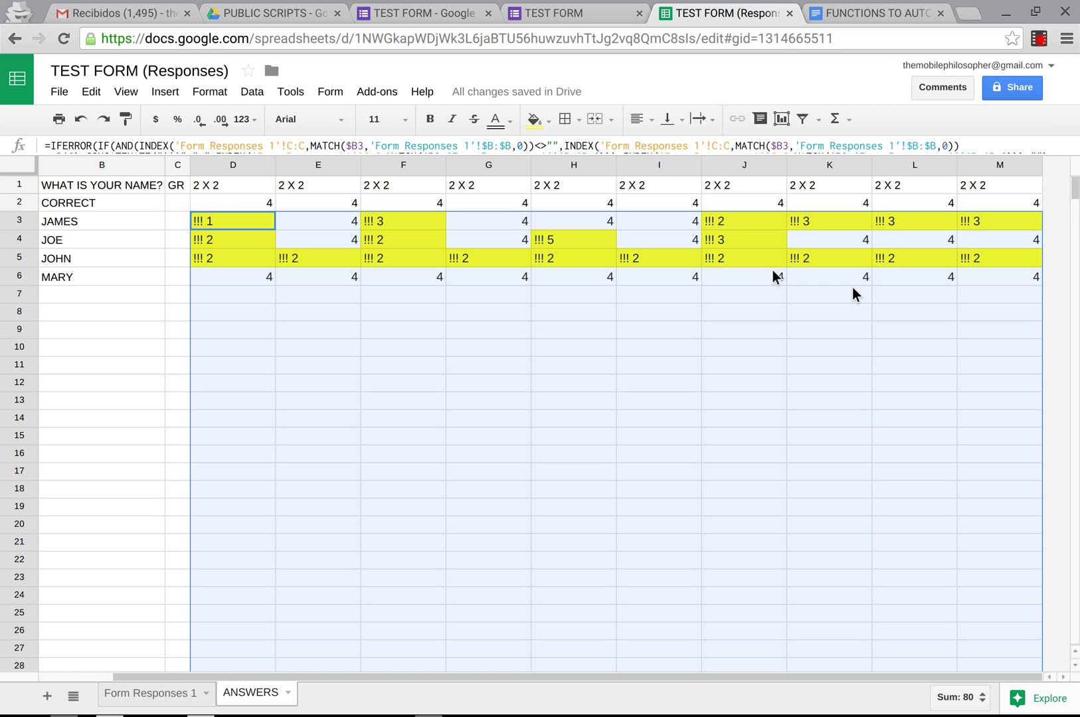
click(221, 230)
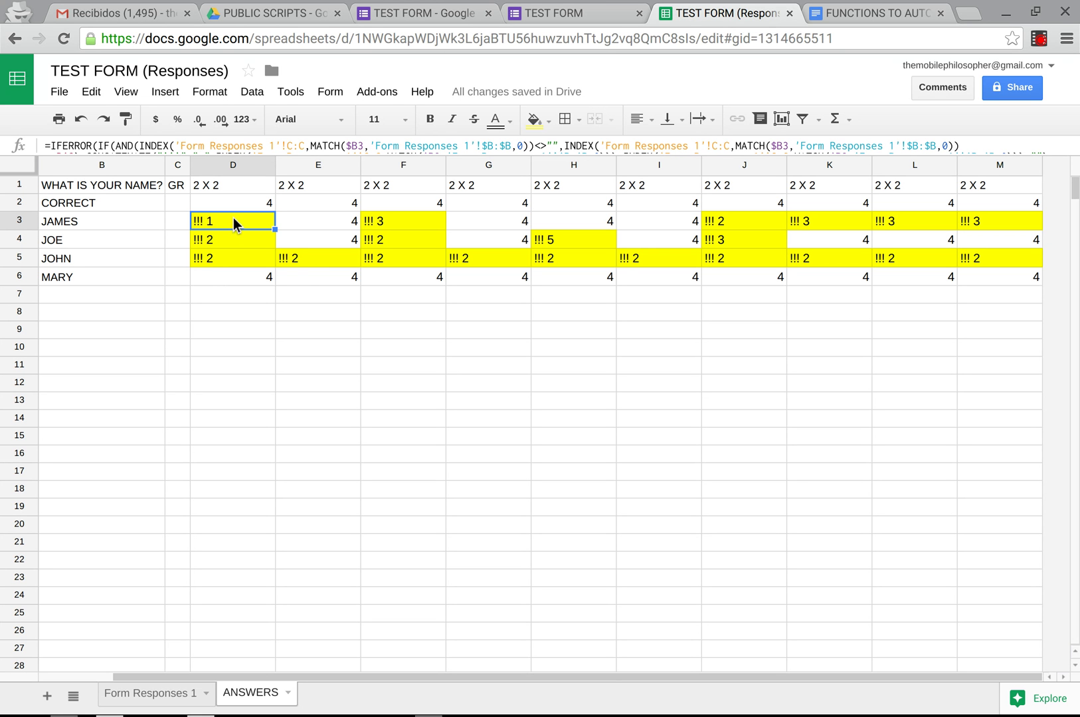
click(383, 224)
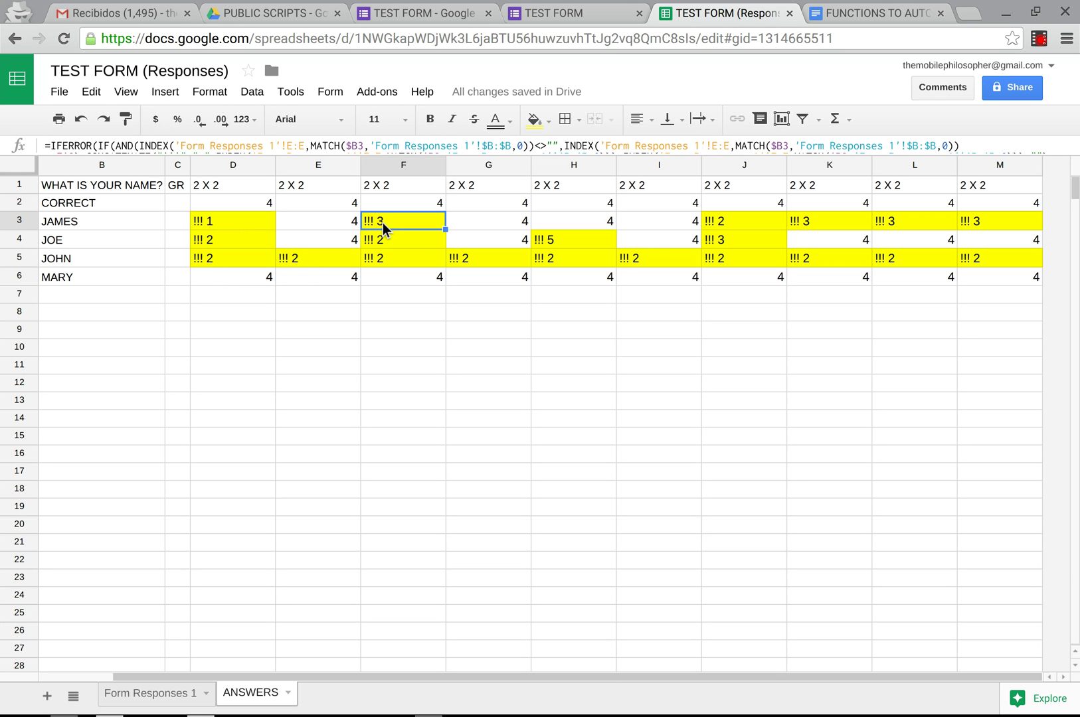
click(173, 227)
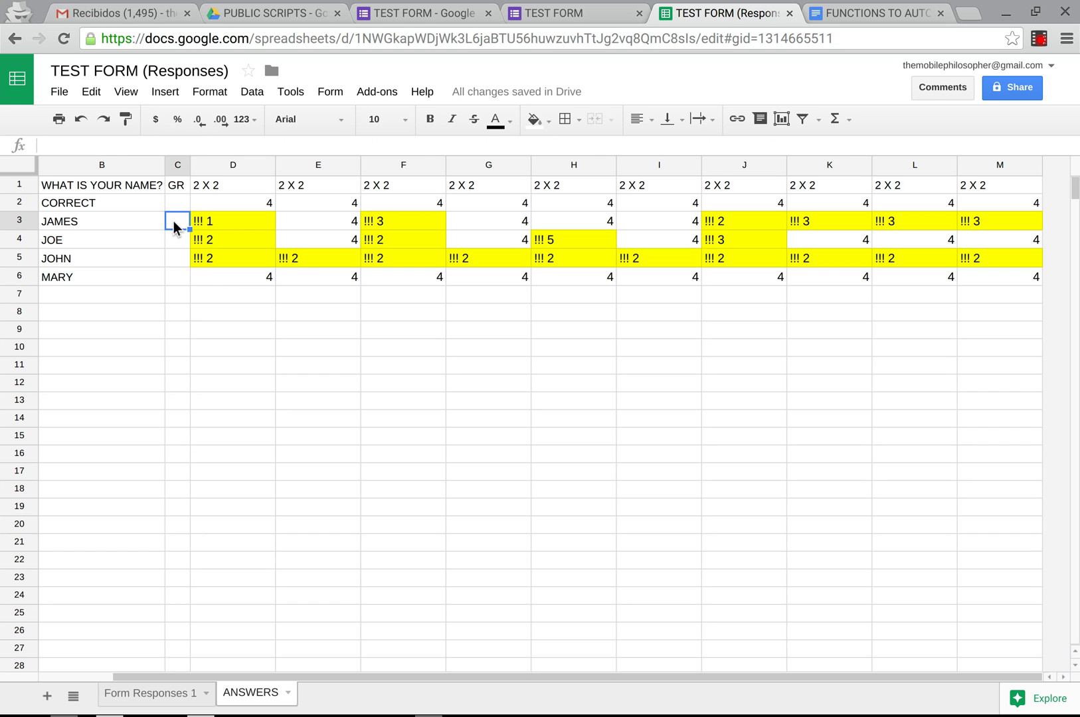
Step: Copy the third formula, the IF/COUNTIF grade formula, from the doc and return to TEST FORM (Responses)
click(850, 11)
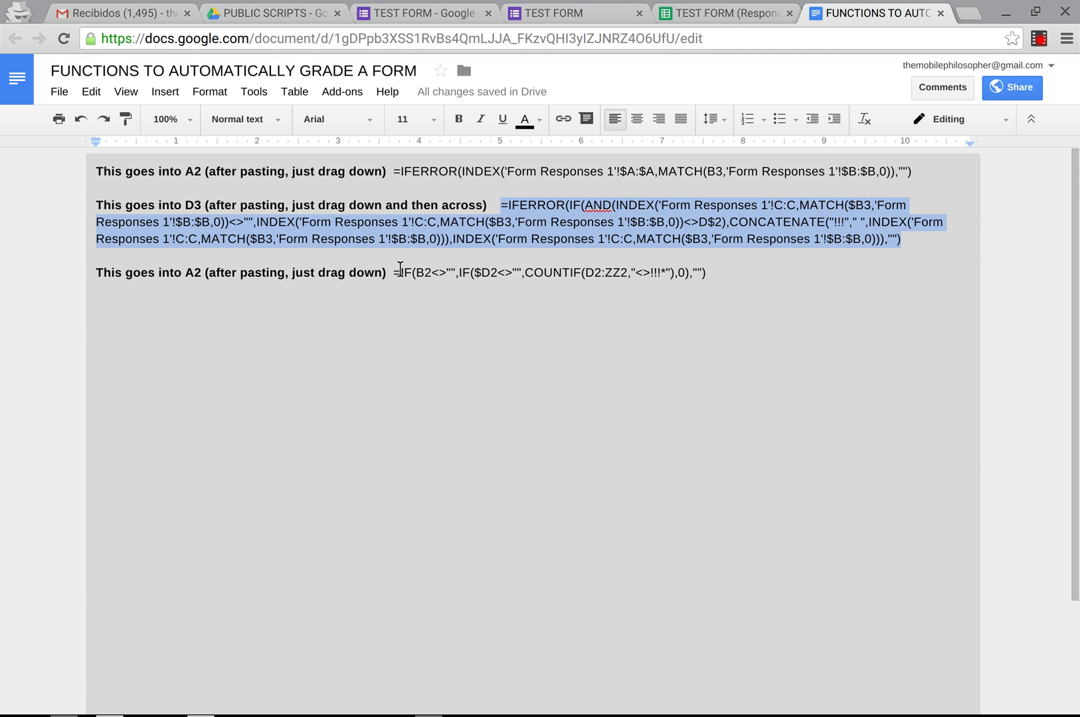
double_click(395, 272)
key(shift+Right)
key(shift+Right)
key(shift+Right)
key(shift+Right)
key(shift+Right)
key(shift+Right)
key(shift+Right)
key(shift+Right)
key(shift+Right)
key(shift+Right)
key(shift+Right)
key(shift+Right)
key(shift+Right)
key(shift+Right)
key(shift+Right)
key(shift+Right)
key(shift+Right)
key(shift+Right)
key(shift+Right)
key(shift+Right)
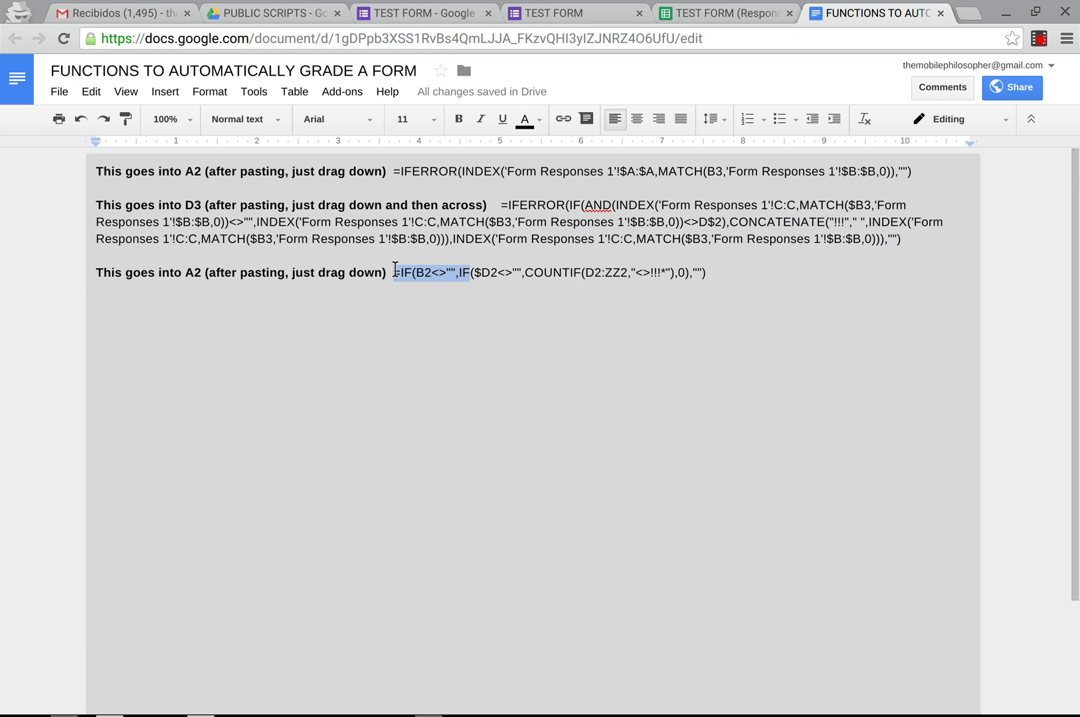
key(shift+Left)
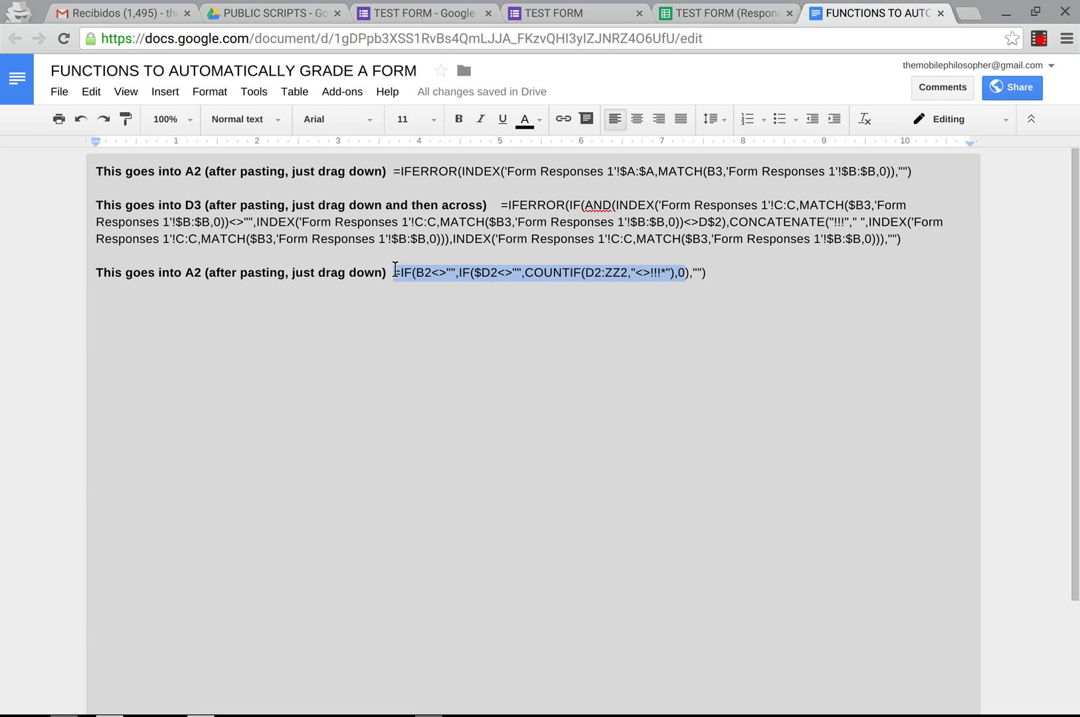
key(shift+Right)
key(shift+Left)
key(ctrl+c)
key(ctrl+shift+Tab)
Step: Paste the grade formula into C2 and fill it down column C, scoring 4, 6, 0 and 10
click(178, 202)
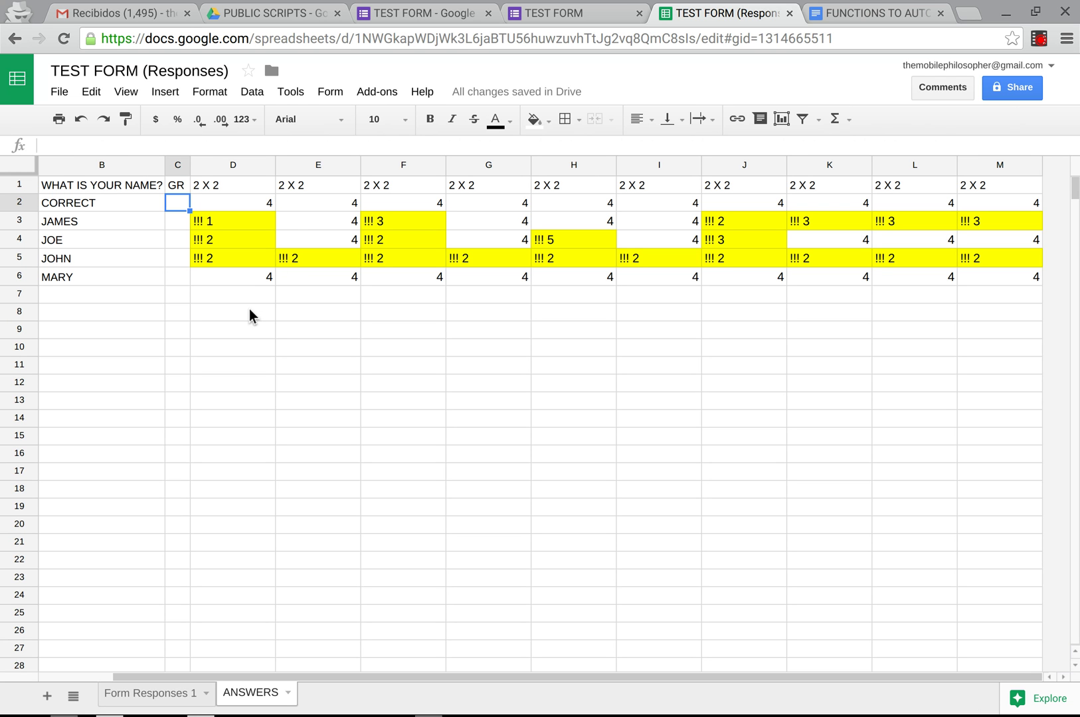
key(ctrl+v)
key(ctrl+c)
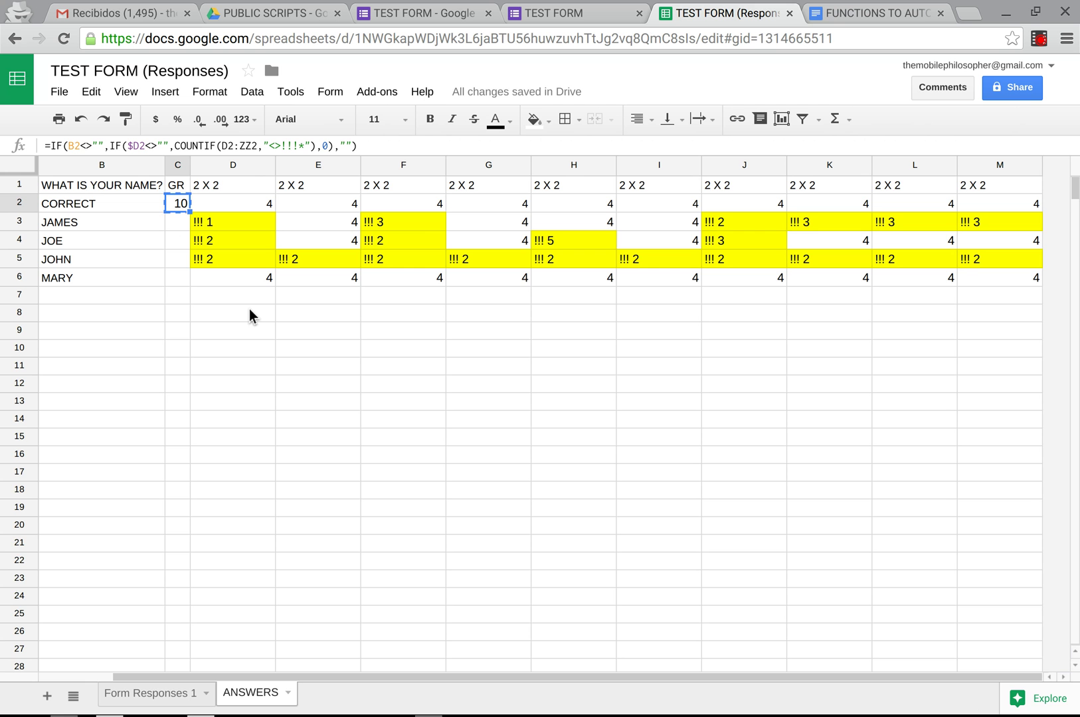
key(ctrl+shift+Down)
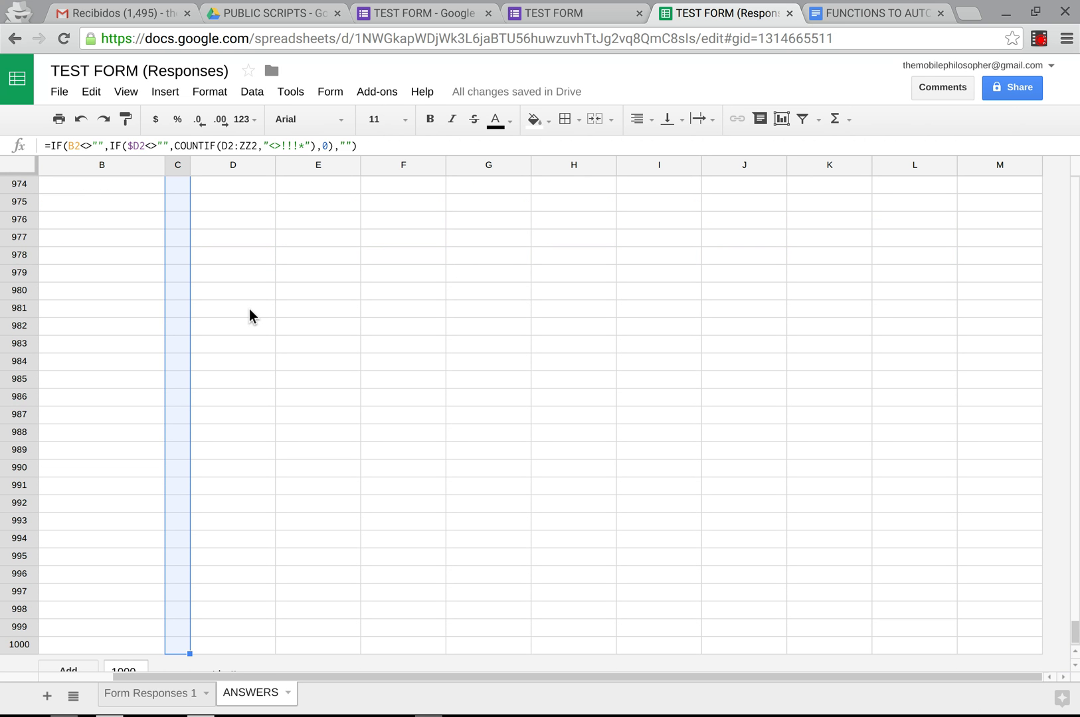
key(ctrl+v)
scroll(249, 309, up, 20)
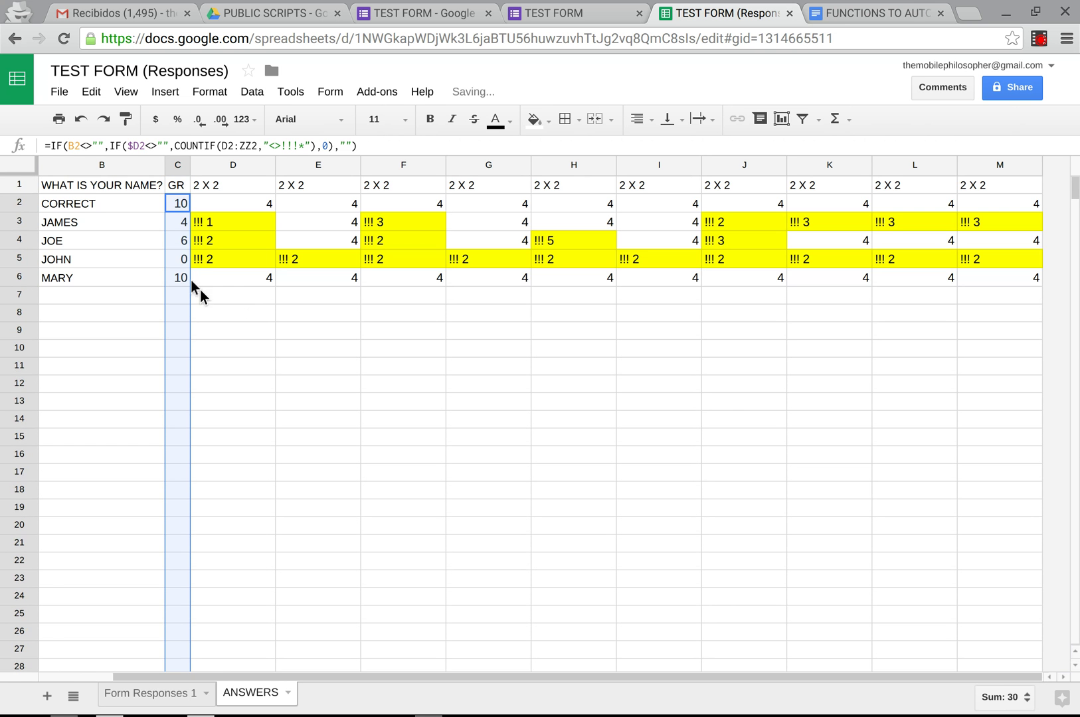
click(171, 230)
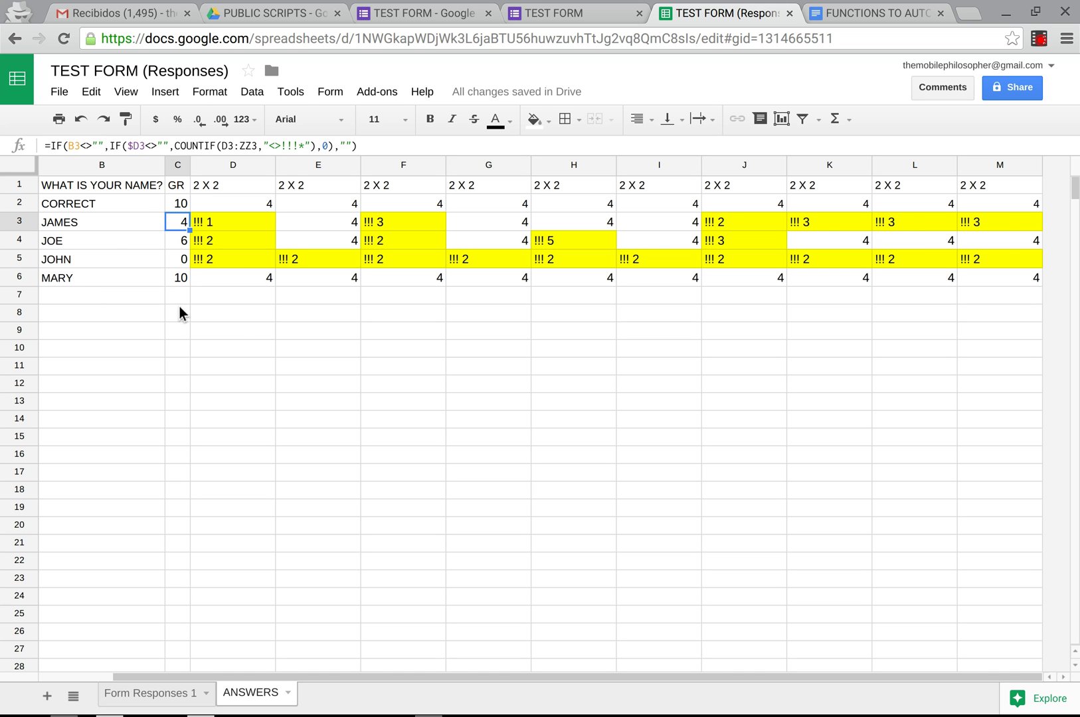
scroll(240, 315, left, 1)
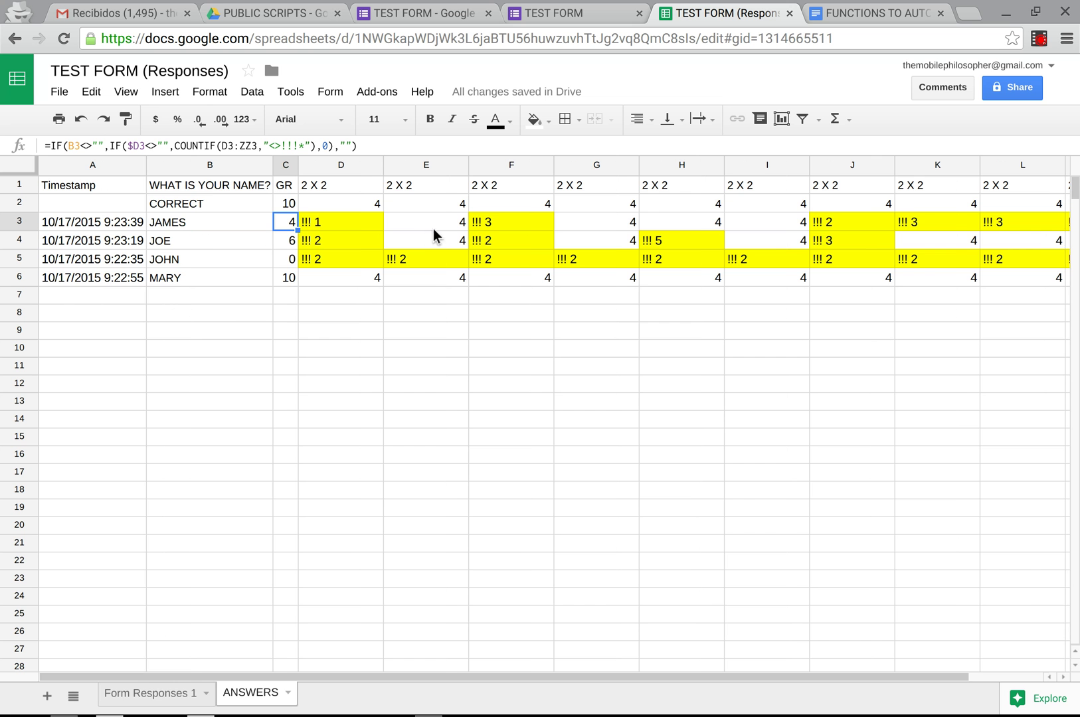
scroll(554, 247, right, 1)
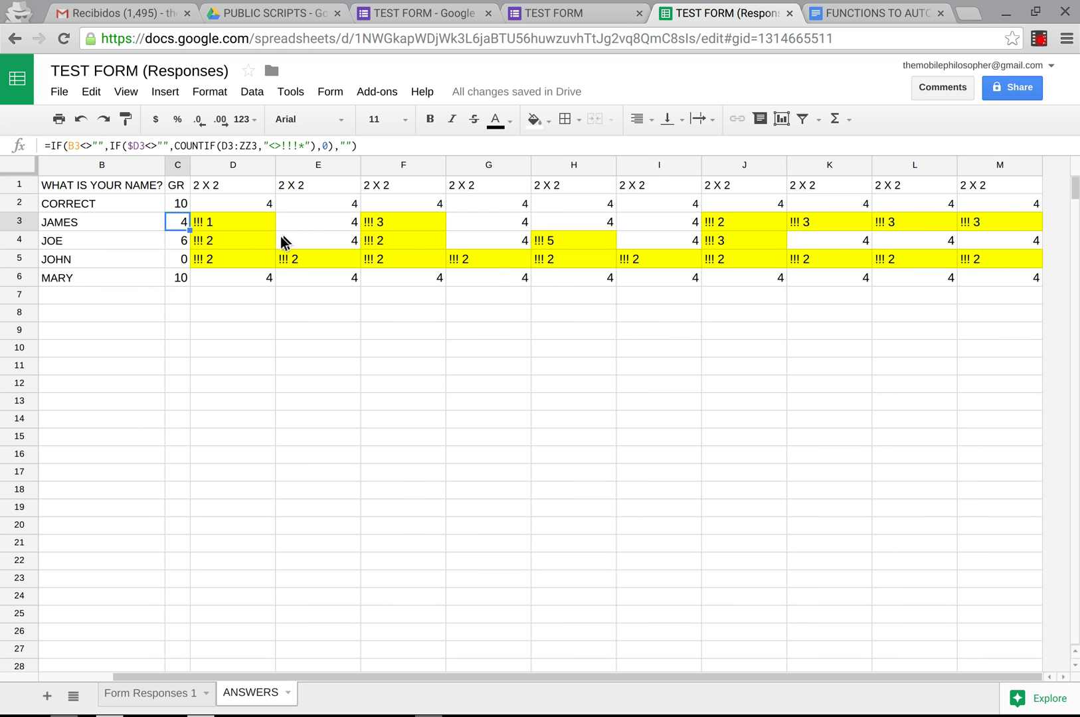
scroll(279, 240, left, 1)
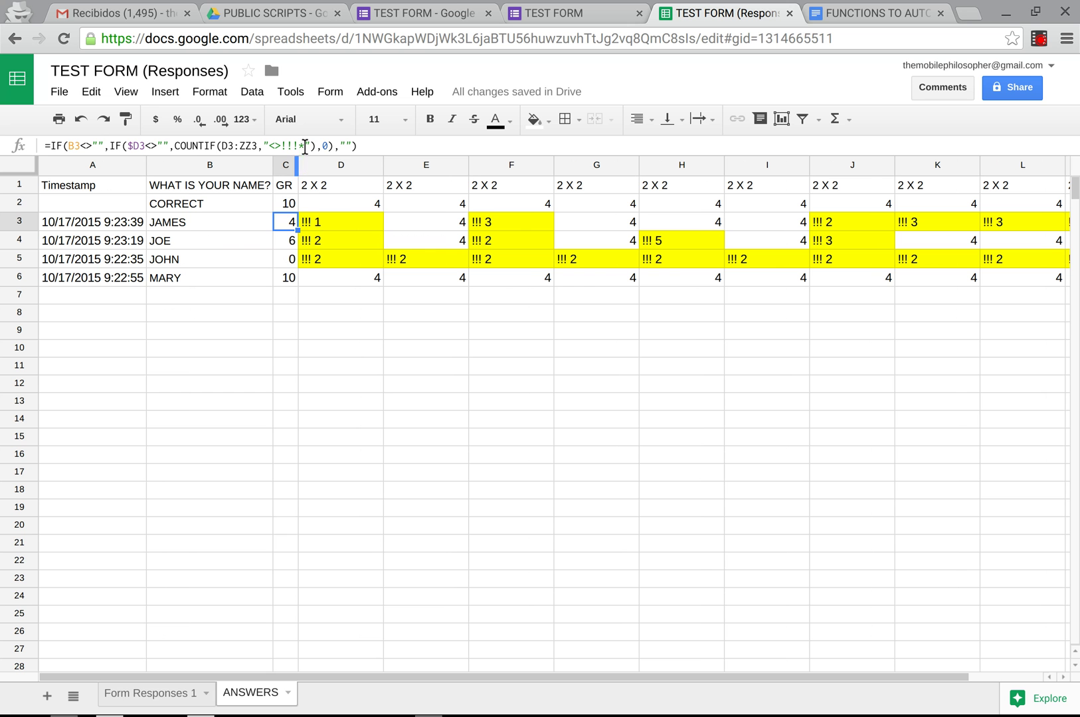
click(286, 204)
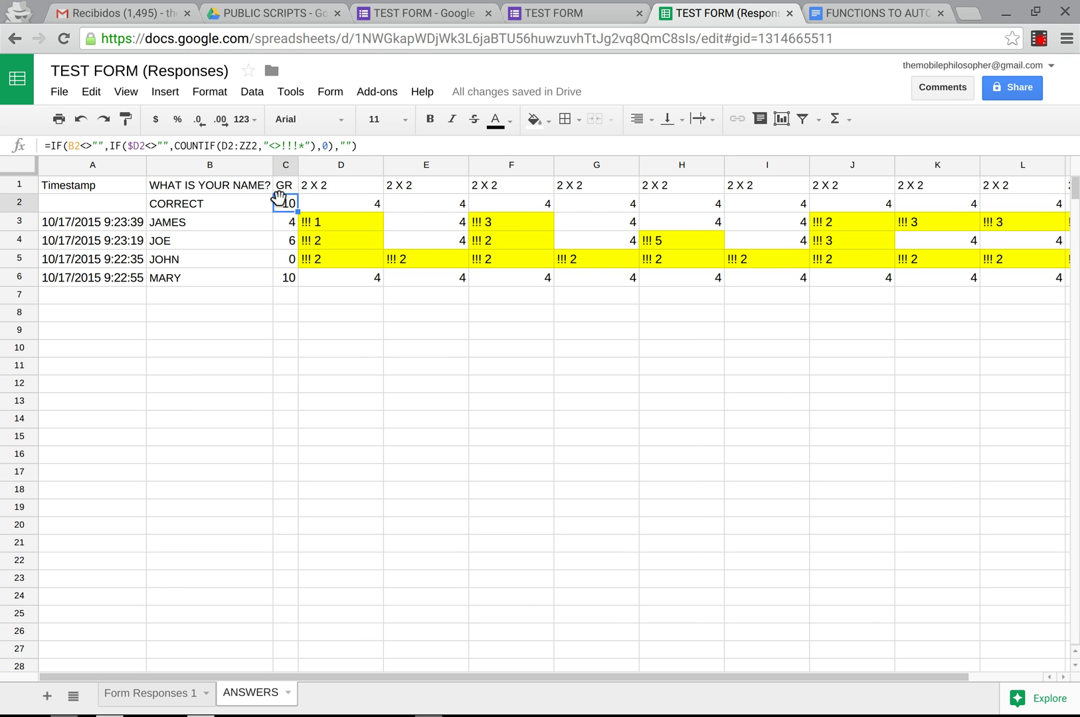
click(317, 146)
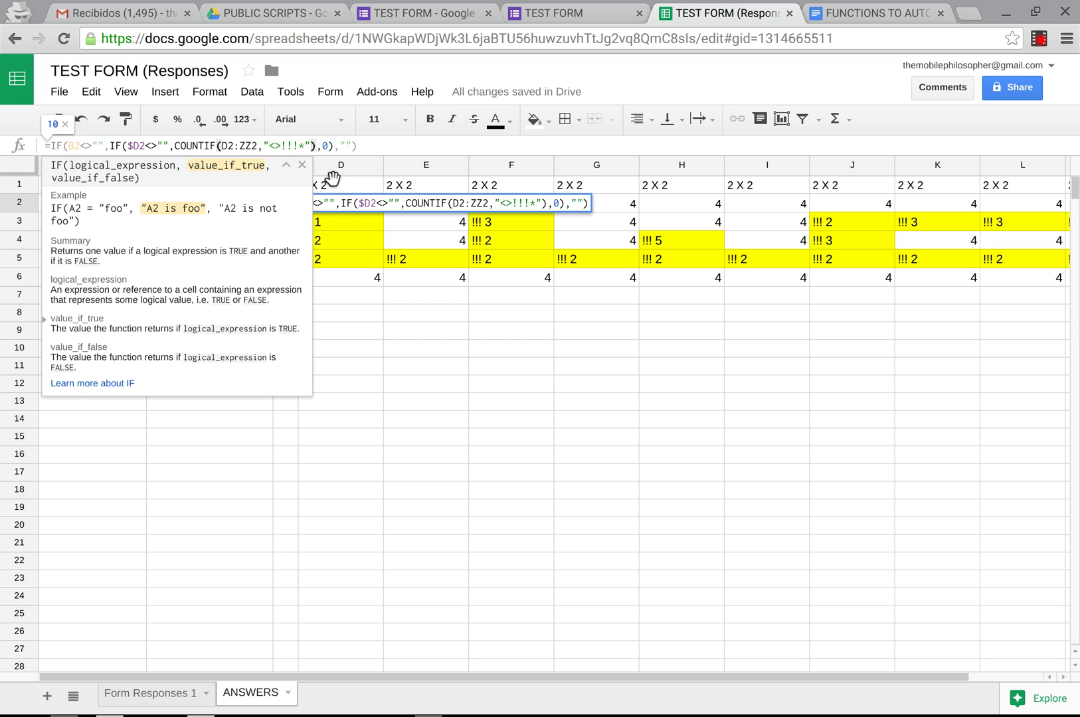
text(*)
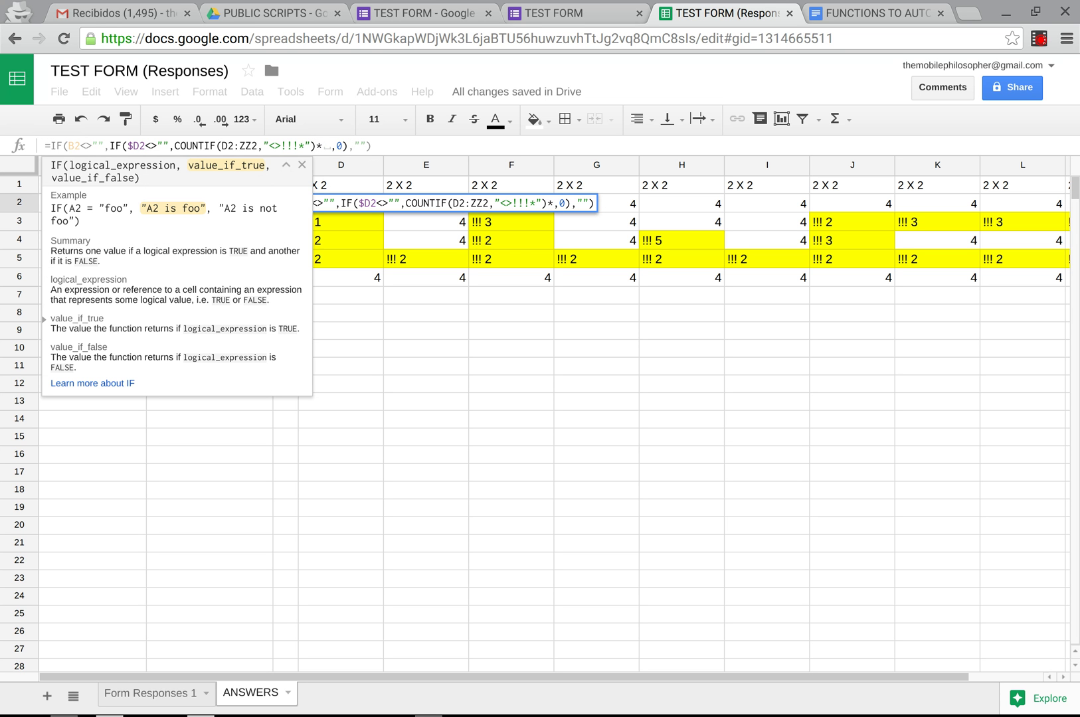
text(0)
text(.50)
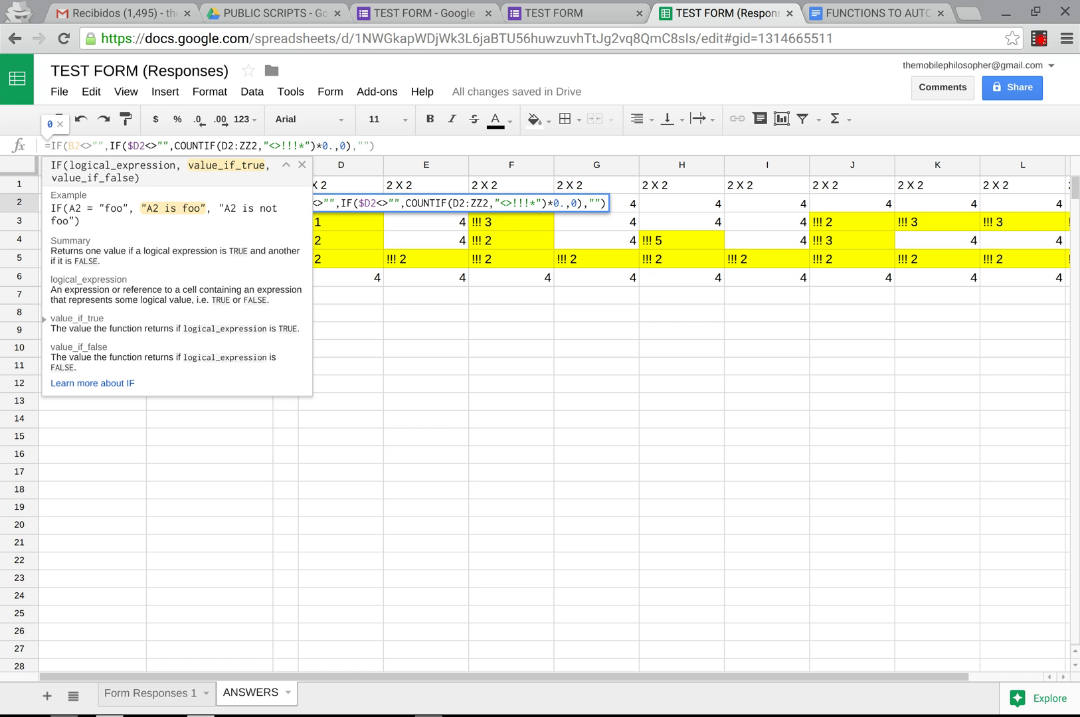
key(Return)
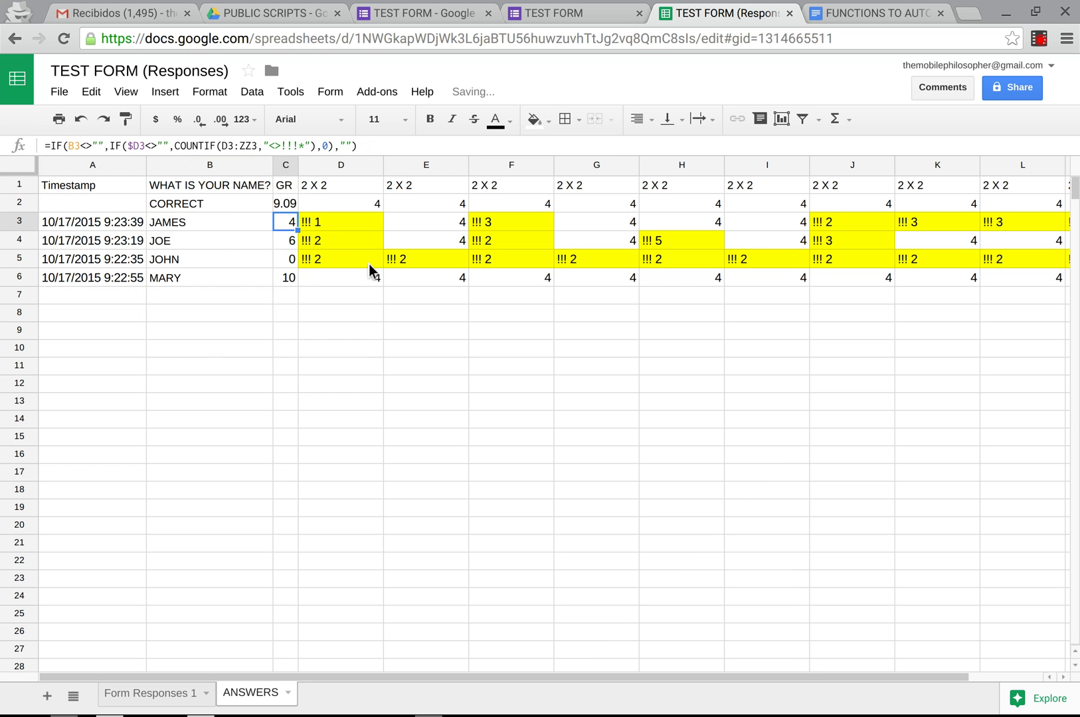
click(288, 204)
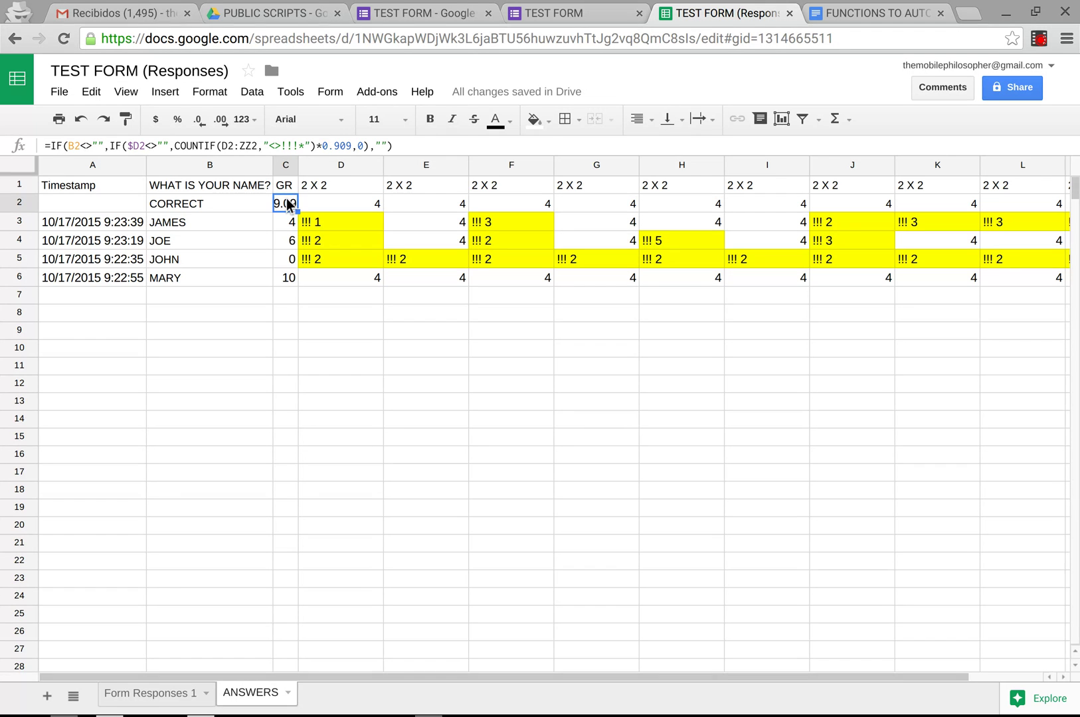
click(354, 146)
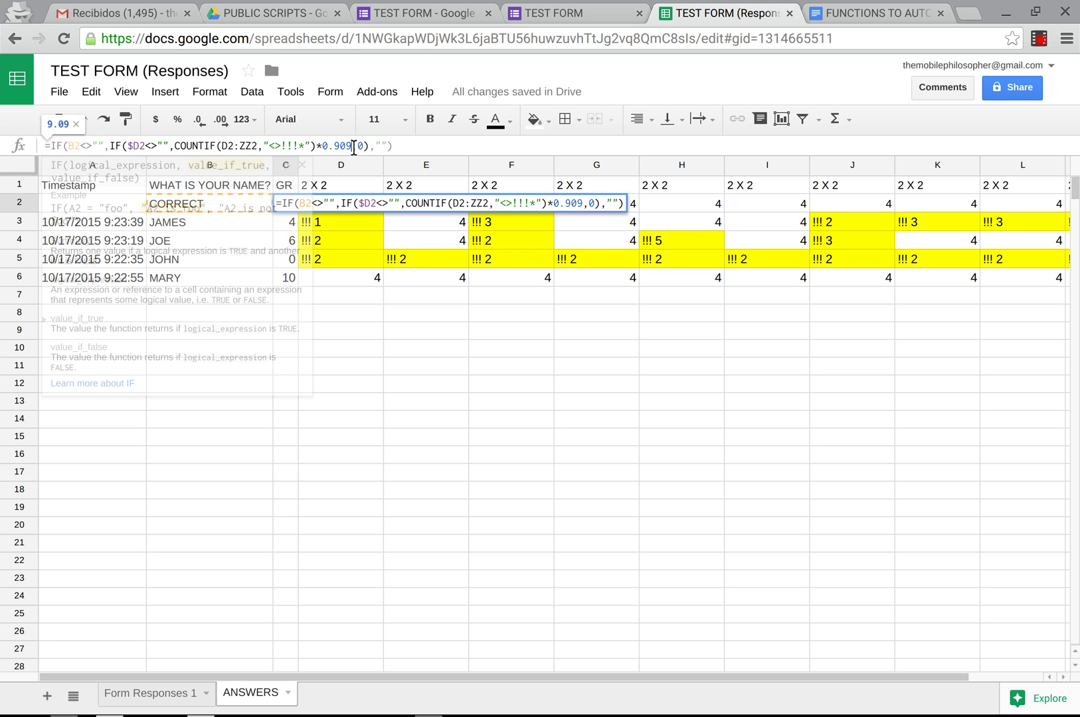
key(BackSpace)
key(BackSpace)
key(BackSpace)
key(BackSpace)
key(BackSpace)
key(BackSpace)
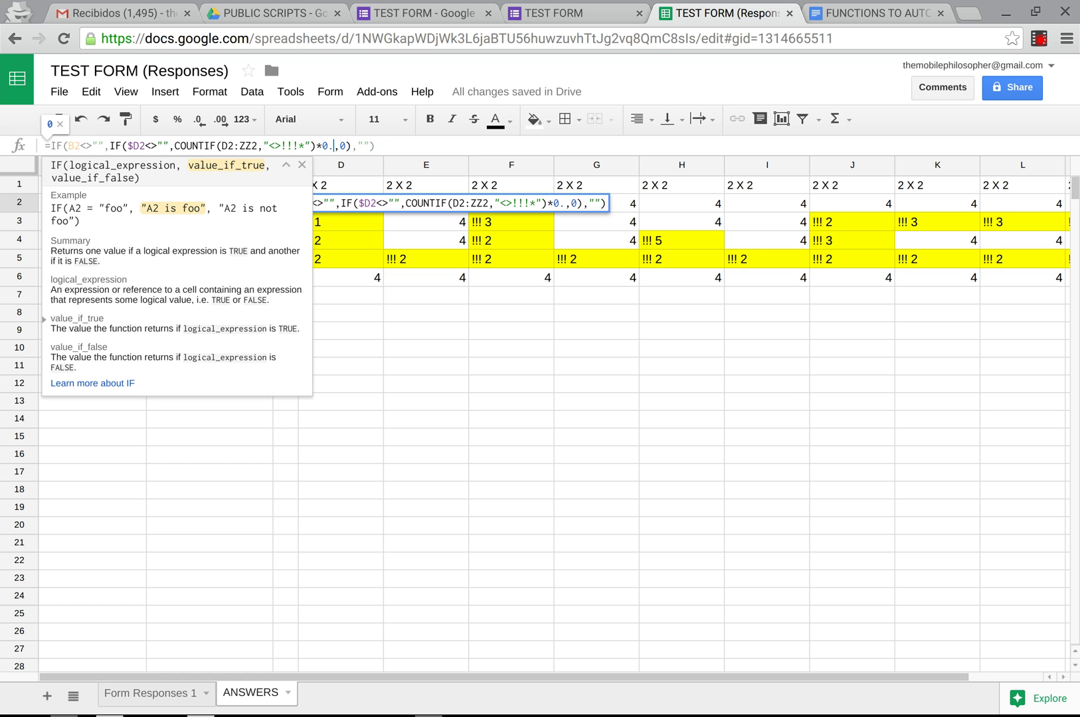
key(Return)
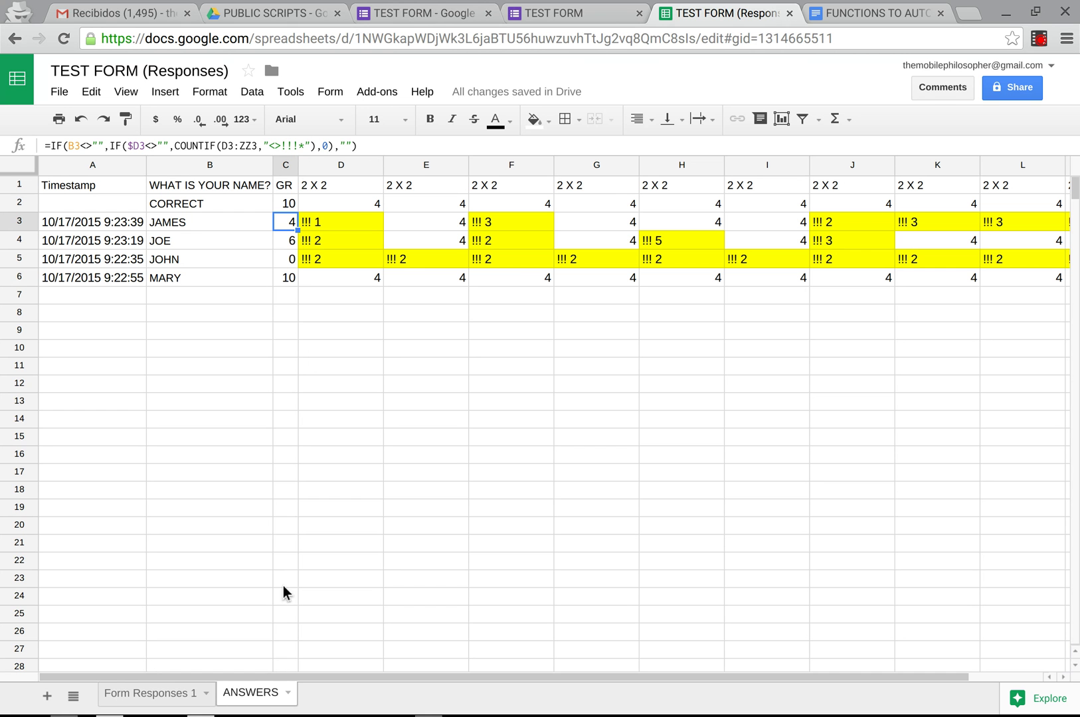
click(287, 693)
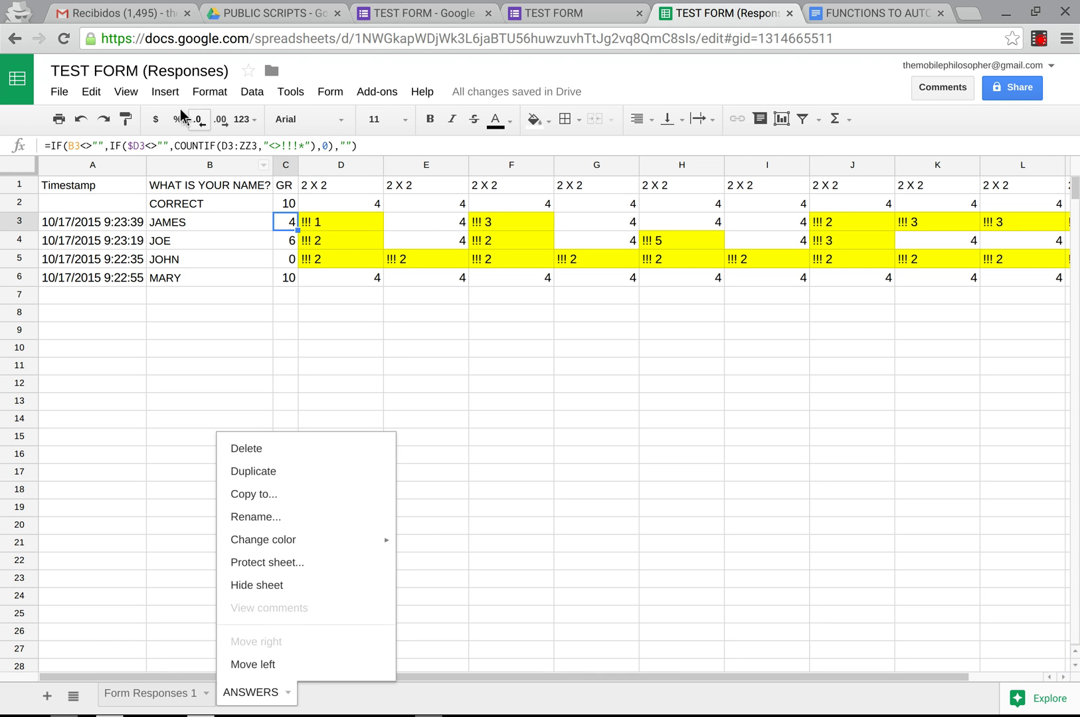
click(248, 320)
click(119, 189)
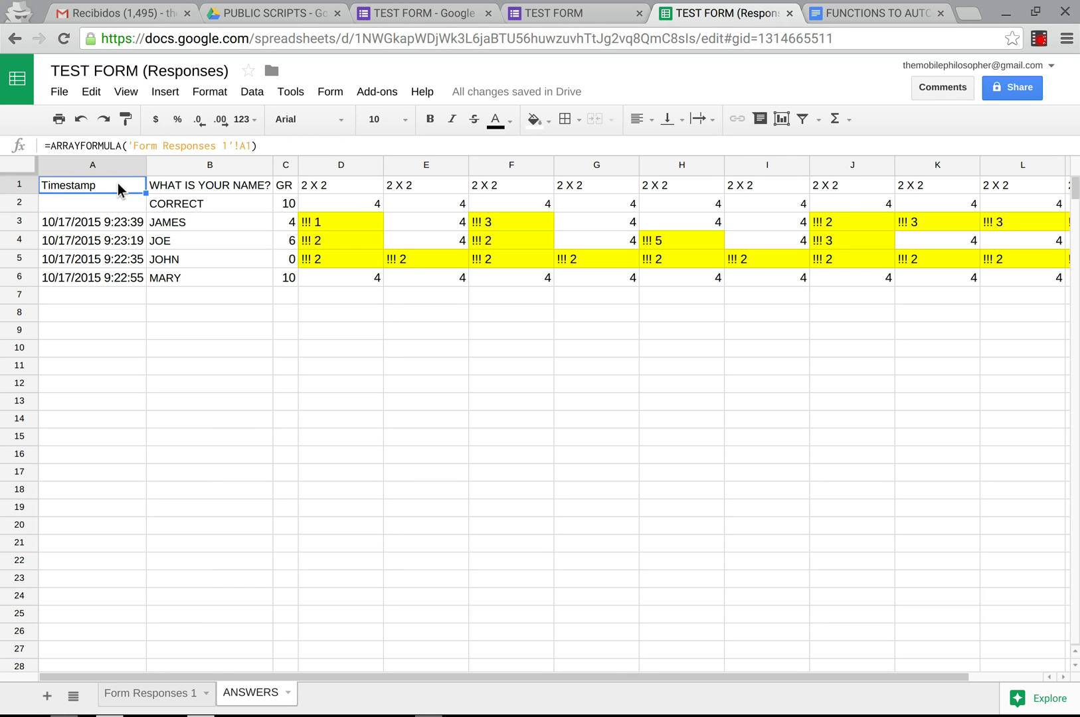
key(ctrl+a)
key(ctrl+shift+Down)
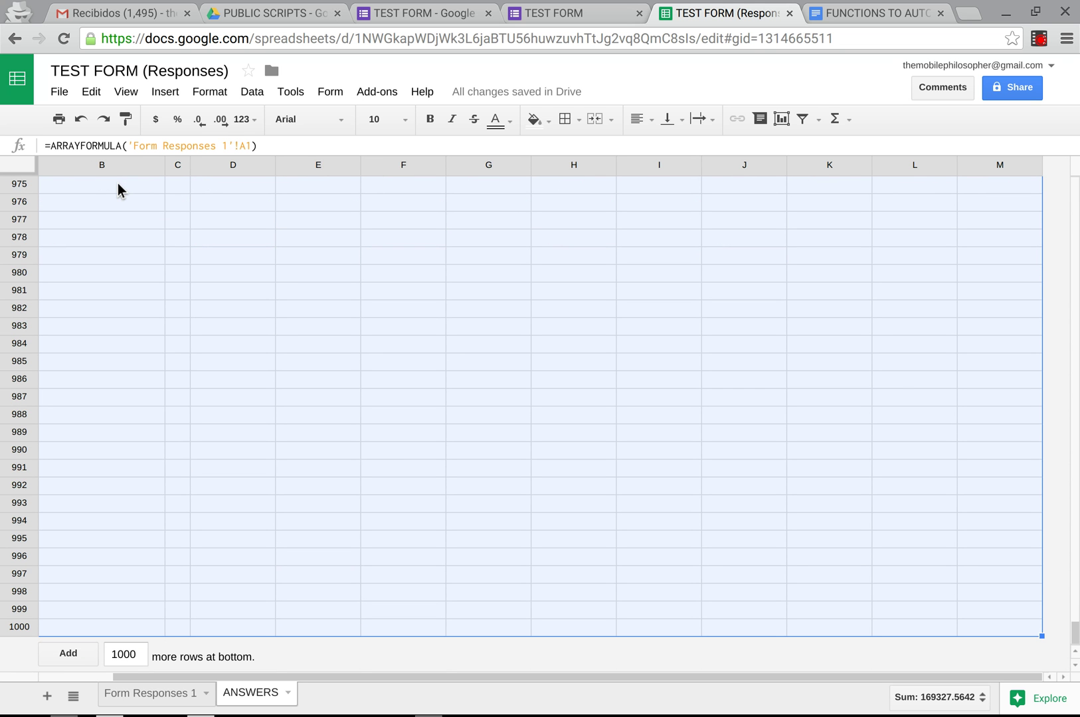
click(278, 325)
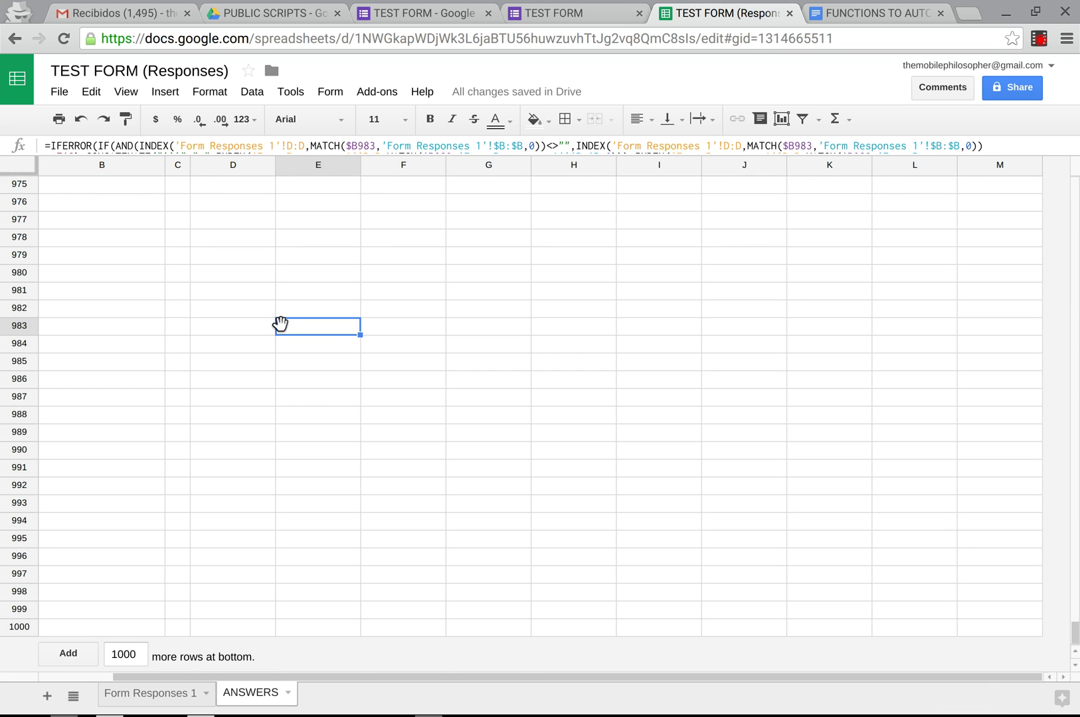
scroll(279, 325, up, 15)
scroll(279, 325, up, 20)
scroll(145, 308, left, 2)
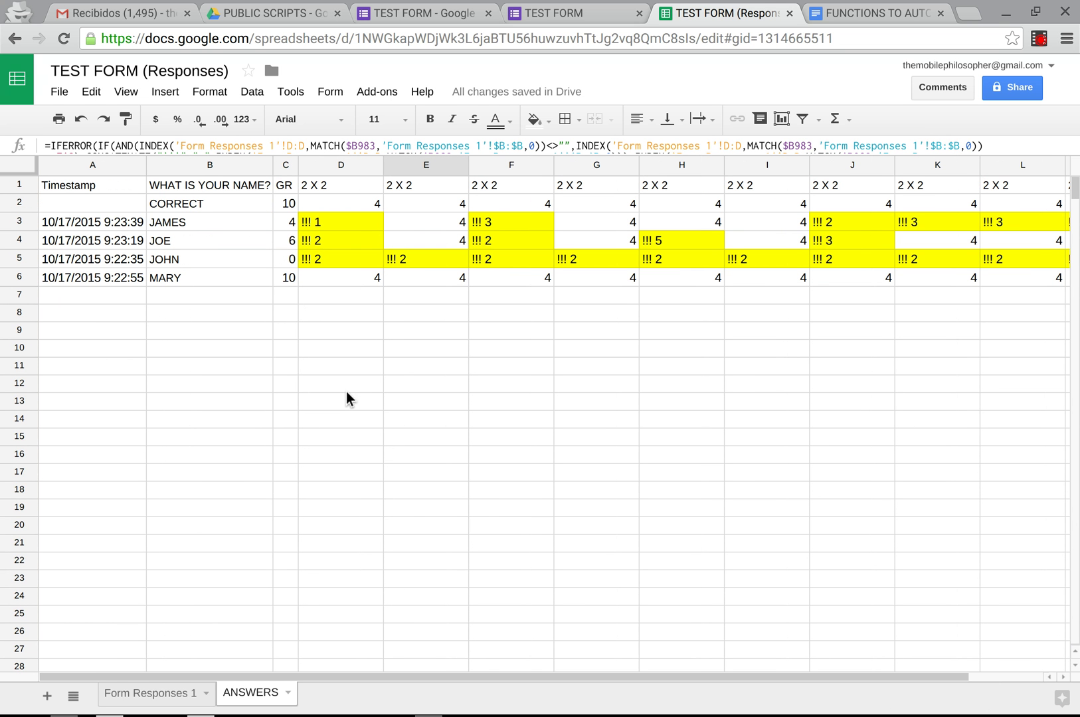
double_click(286, 203)
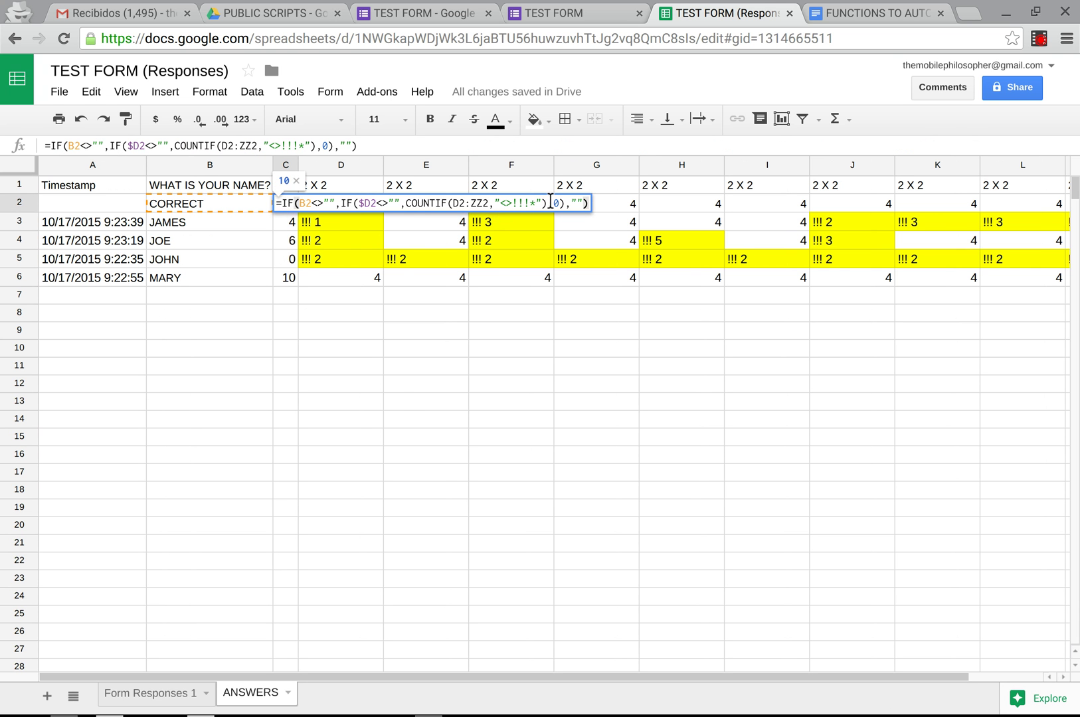
click(547, 202)
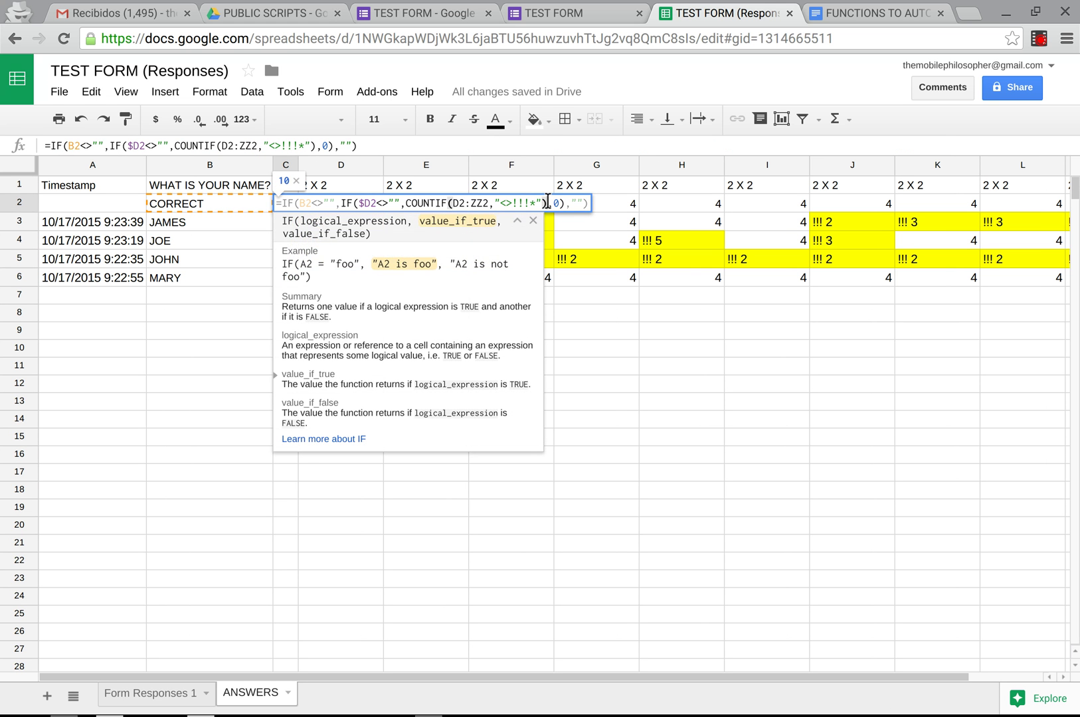
key(Return)
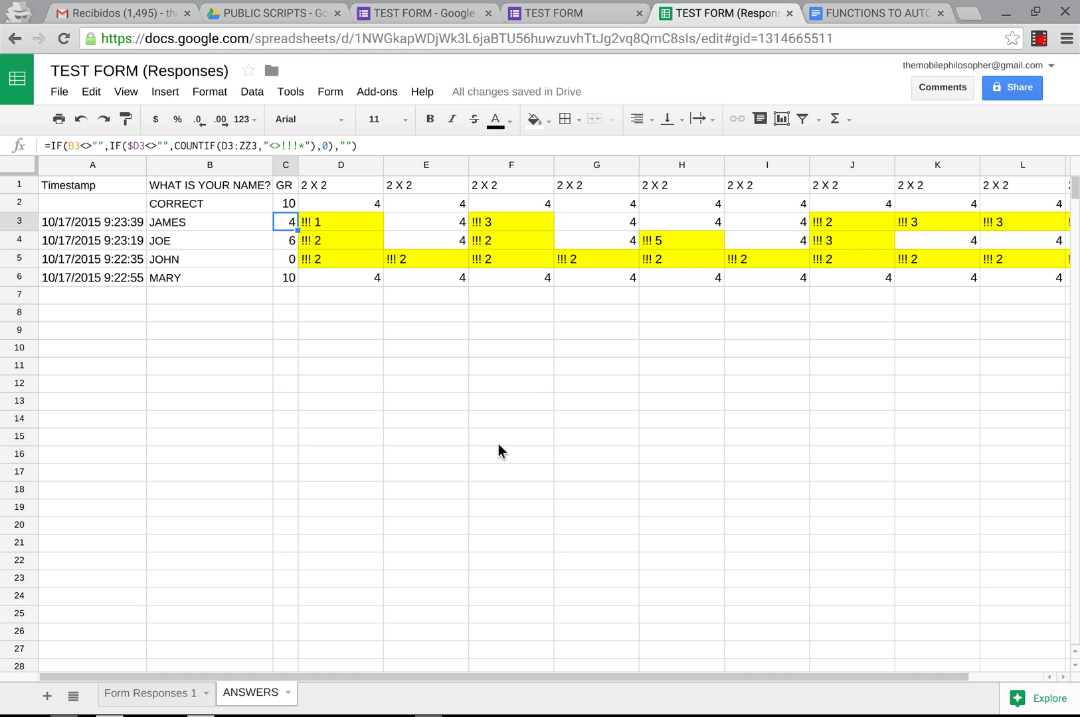
click(493, 459)
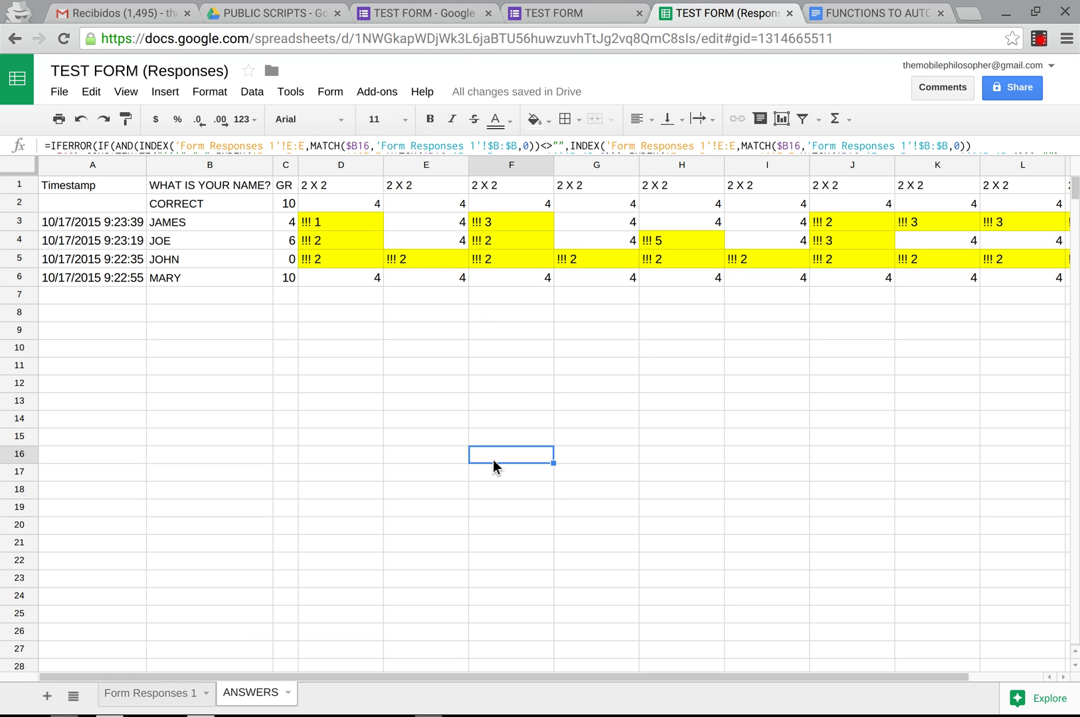
click(1040, 40)
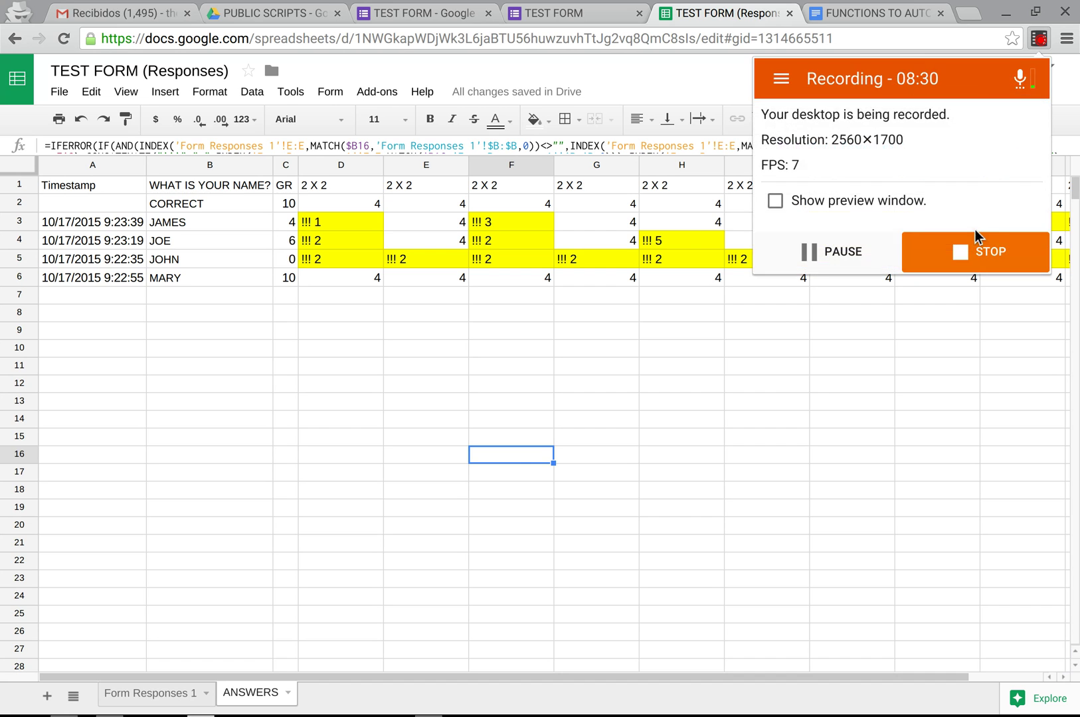